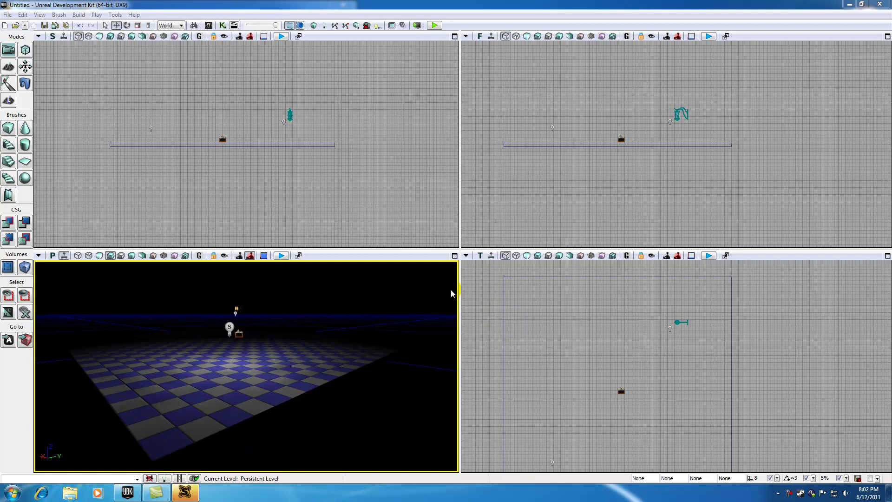
- Maximize the perspective viewport and fly the camera in over the lit floor
left_click(454, 256)
left_click(423, 196)
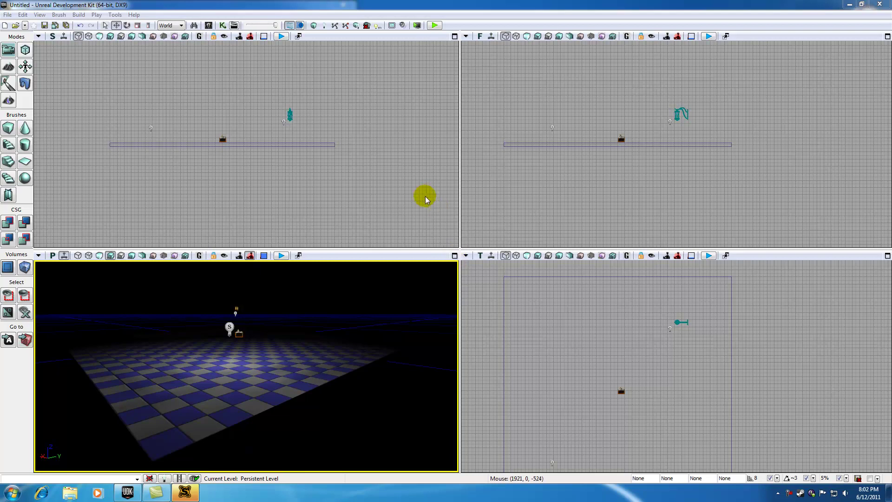
left_click(501, 194)
left_click(494, 308)
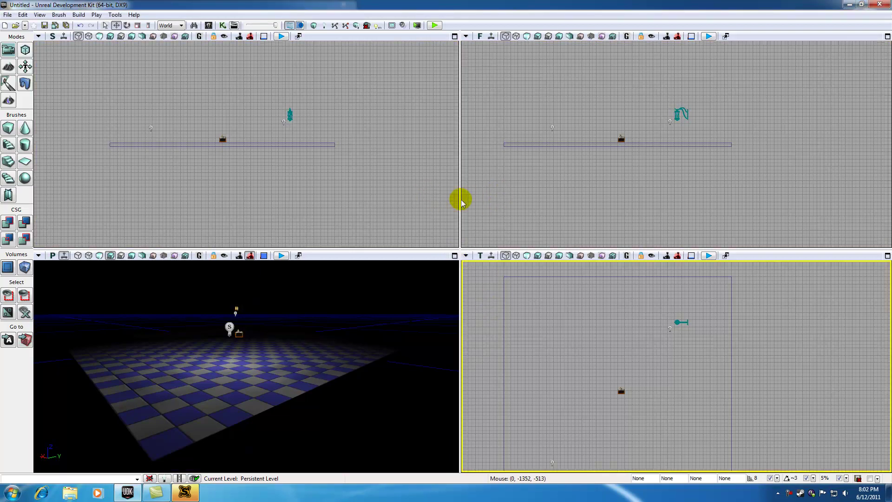
left_click(455, 256)
left_click_drag(453, 255, 442, 278)
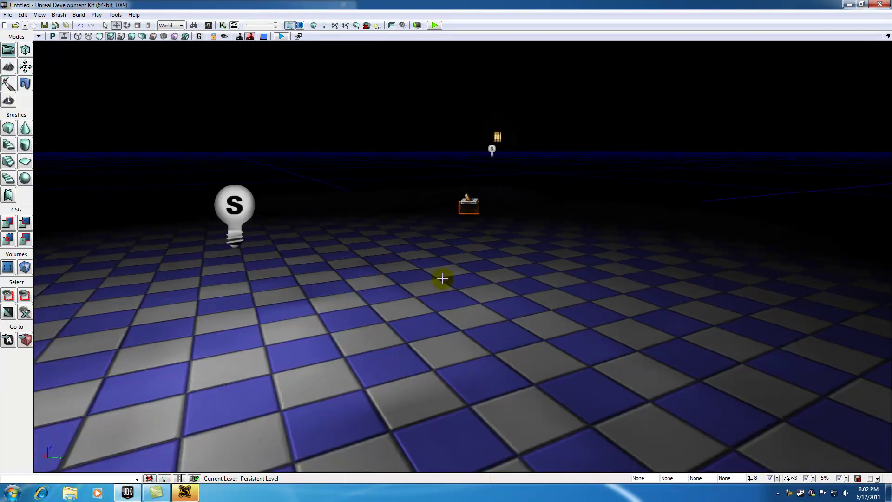
left_click(470, 301)
left_click_drag(469, 301, 468, 299)
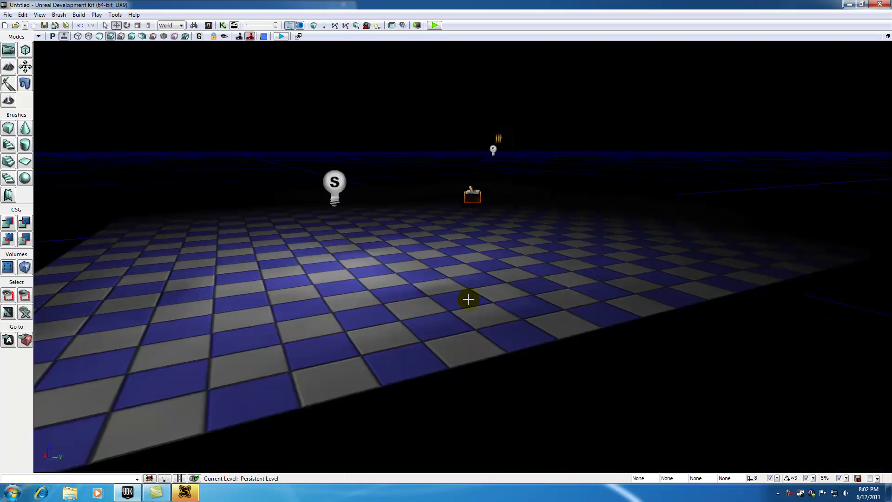
right_click(393, 318)
left_click(412, 310)
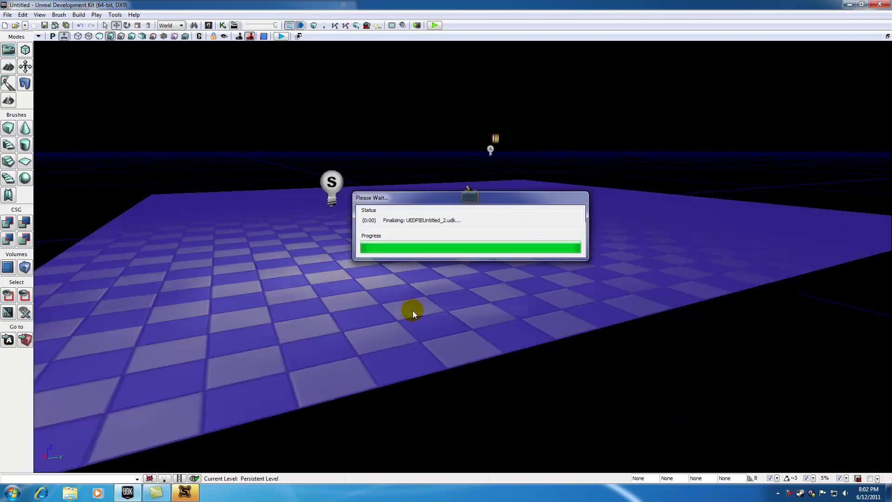
key("w")
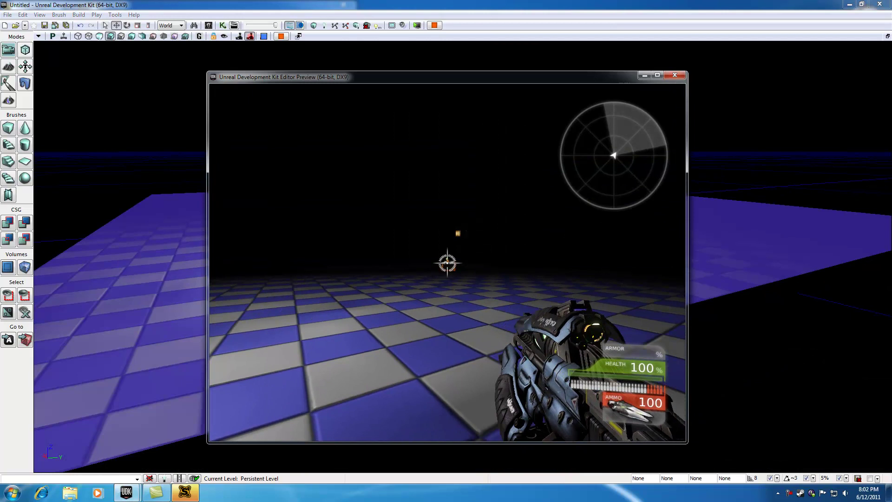
key("w")
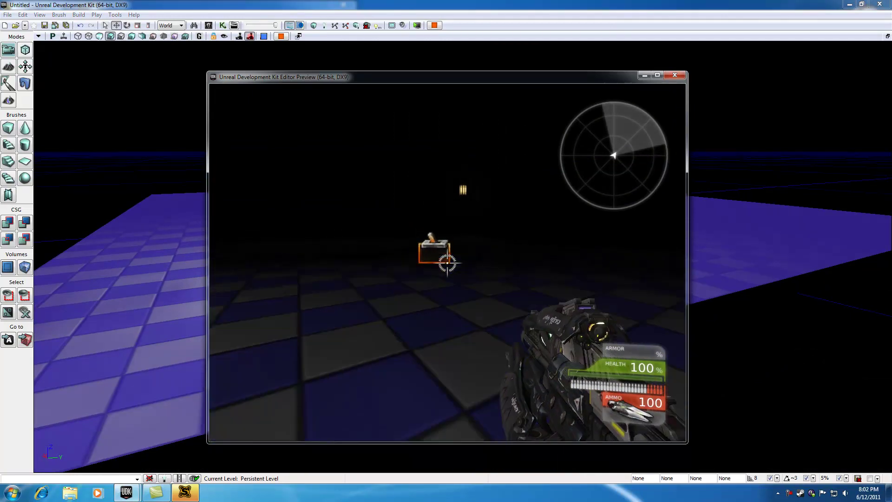
key("d")
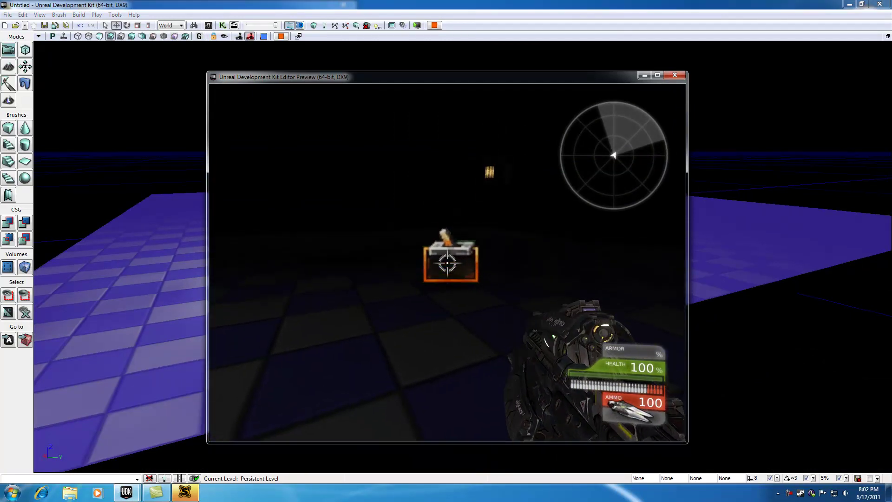
key("w")
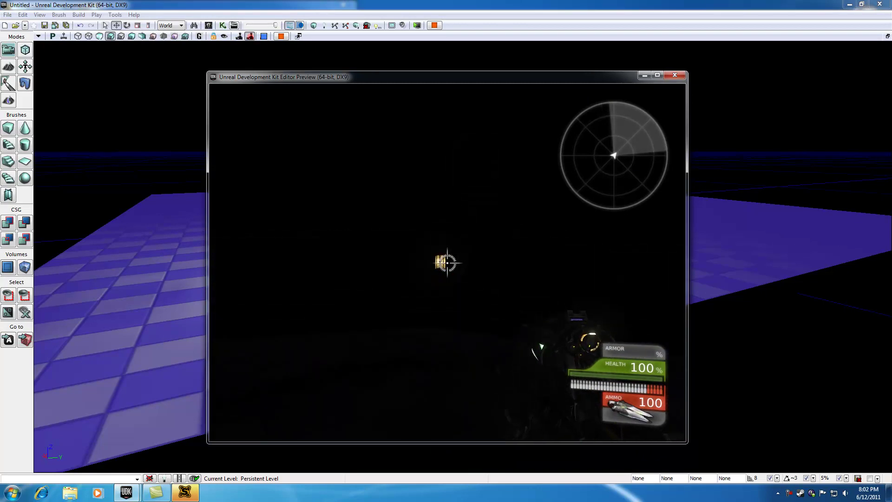
mouse_move(447, 263)
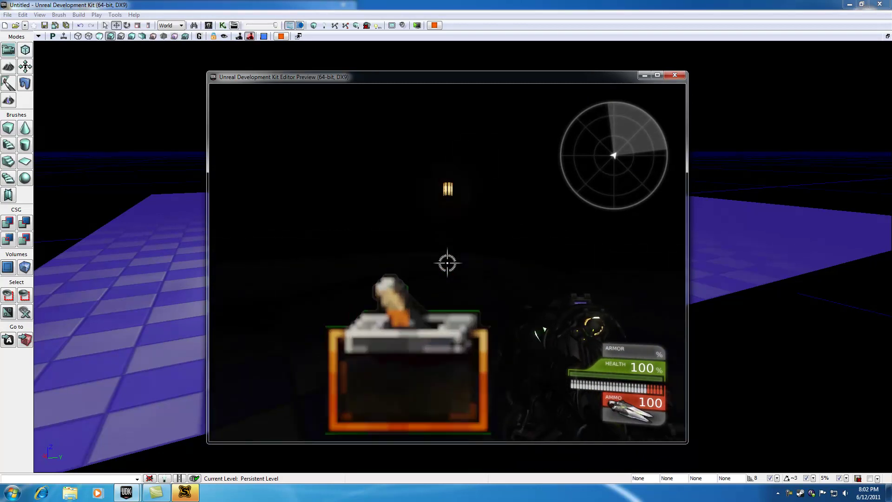
key("s")
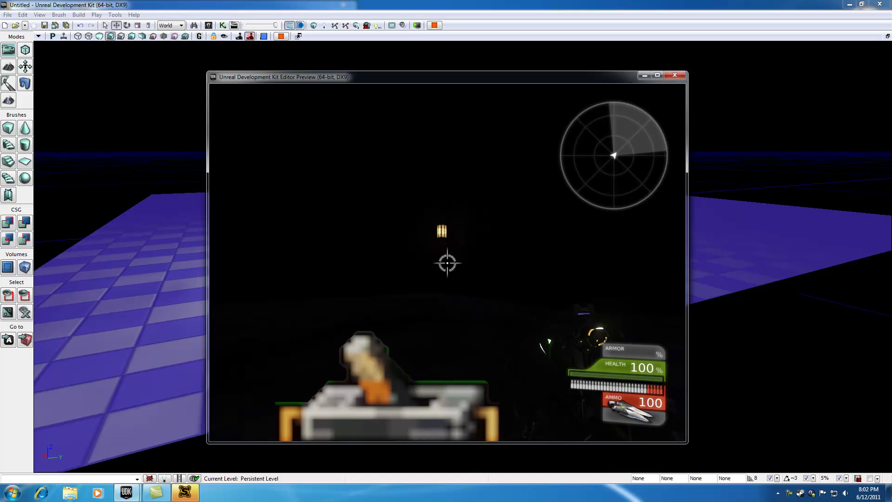
key("Escape")
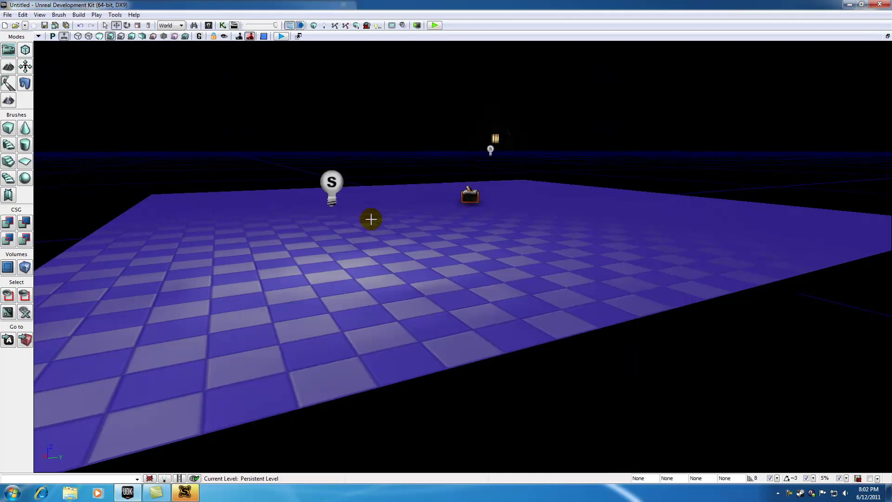
- Open UnrealKismet and snap the level editor window into the left half of the screen
left_click(223, 26)
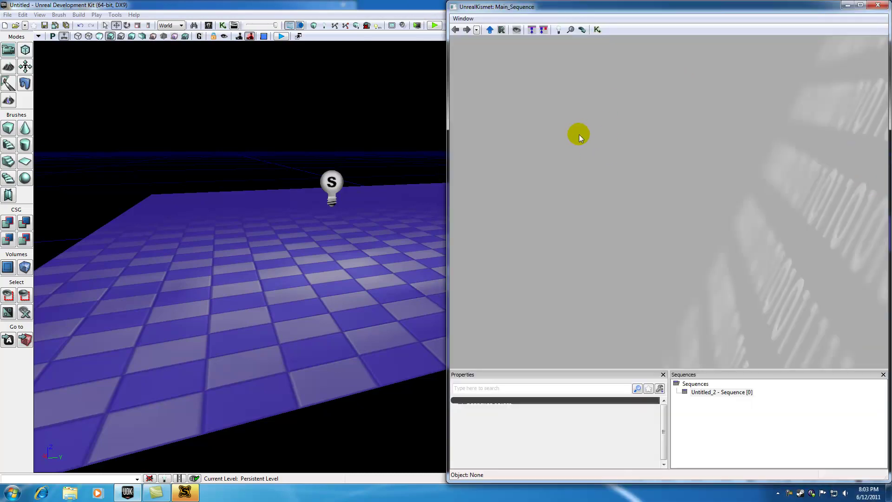
left_click_drag(365, 6, 1, 140)
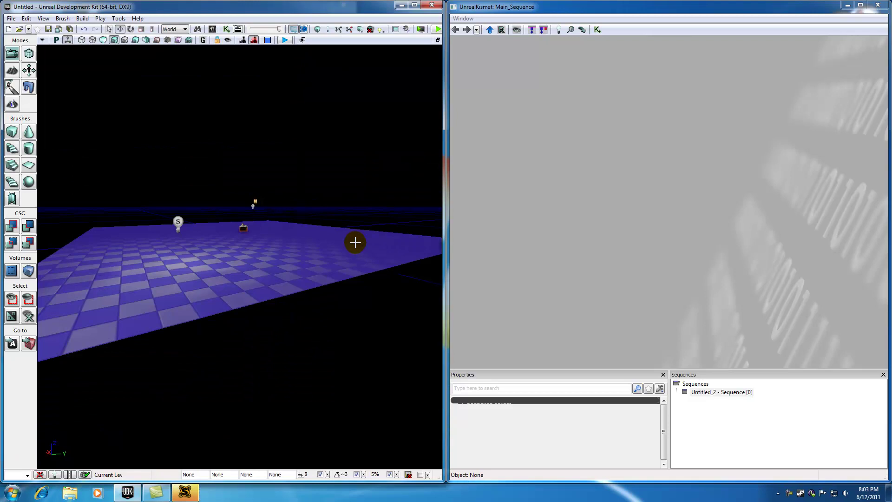
left_click_drag(218, 291, 194, 290)
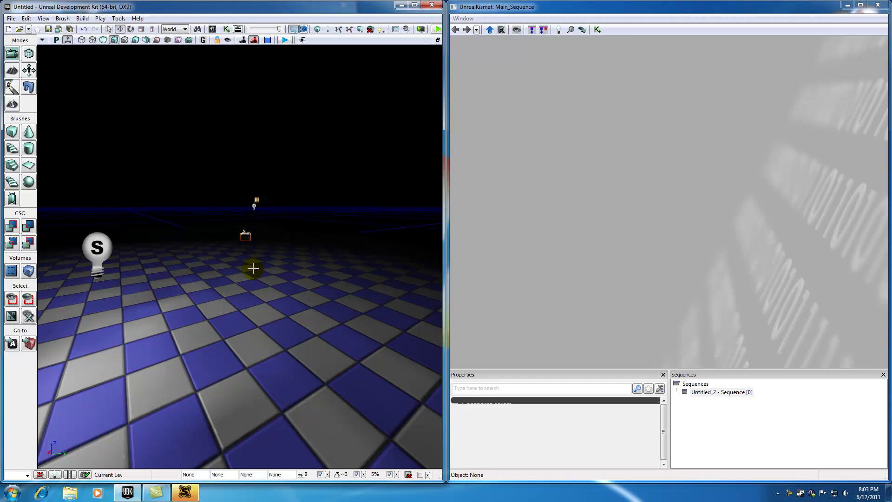
- Select the trigger switch and add a Trigger_0 Touch event node to Main_Sequence
left_click_drag(253, 268, 249, 246)
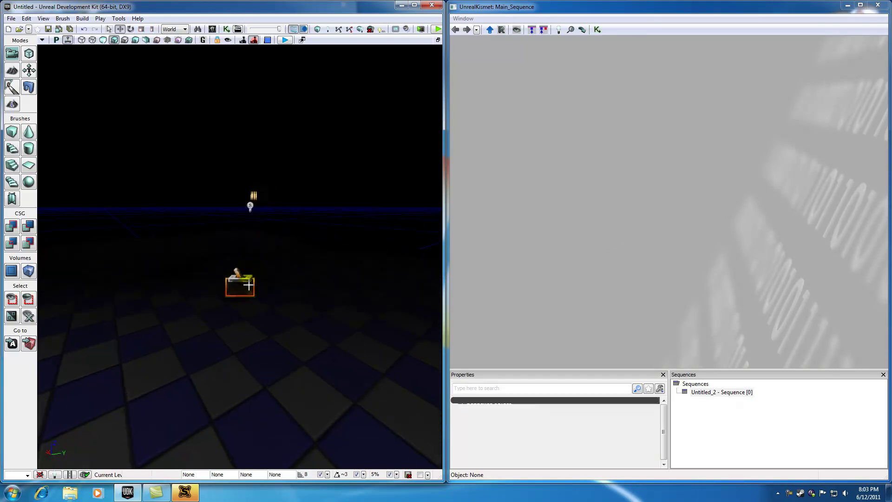
left_click(246, 284)
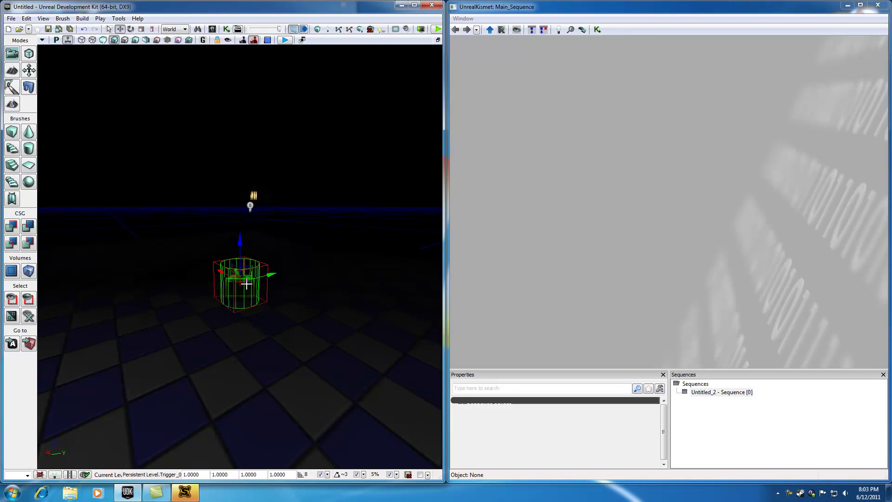
right_click(506, 167)
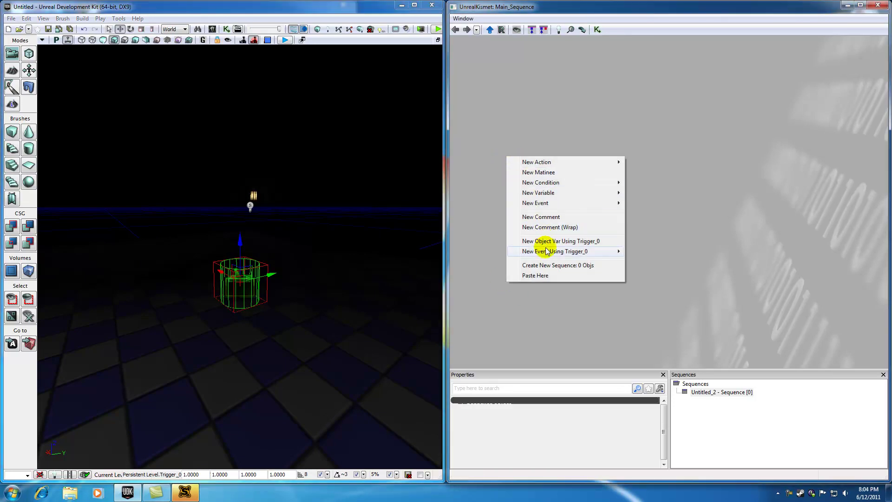
mouse_move(548, 252)
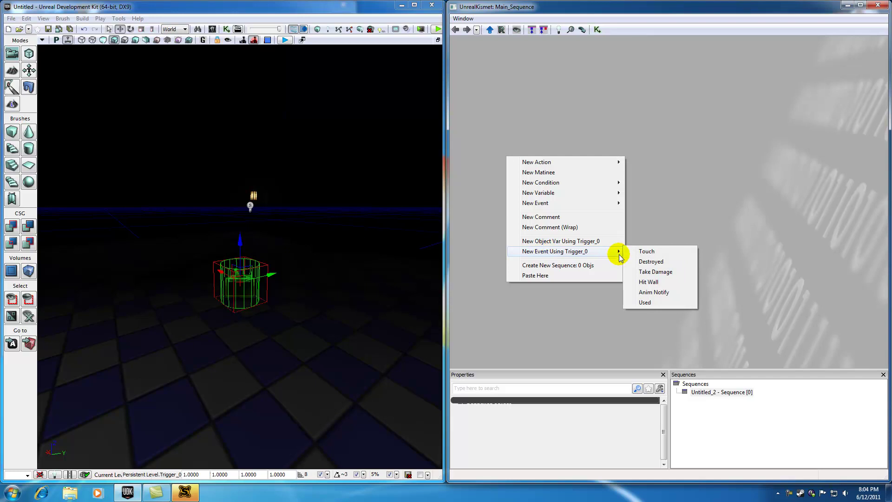
left_click(652, 252)
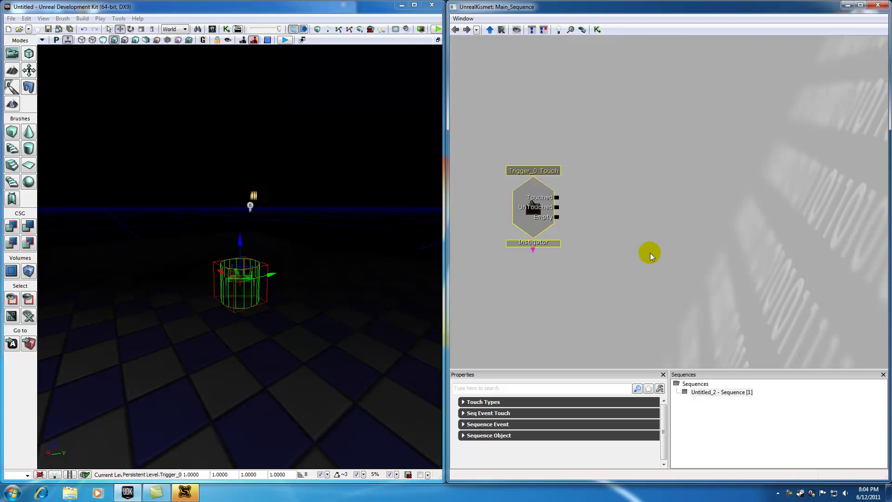
left_click(508, 146)
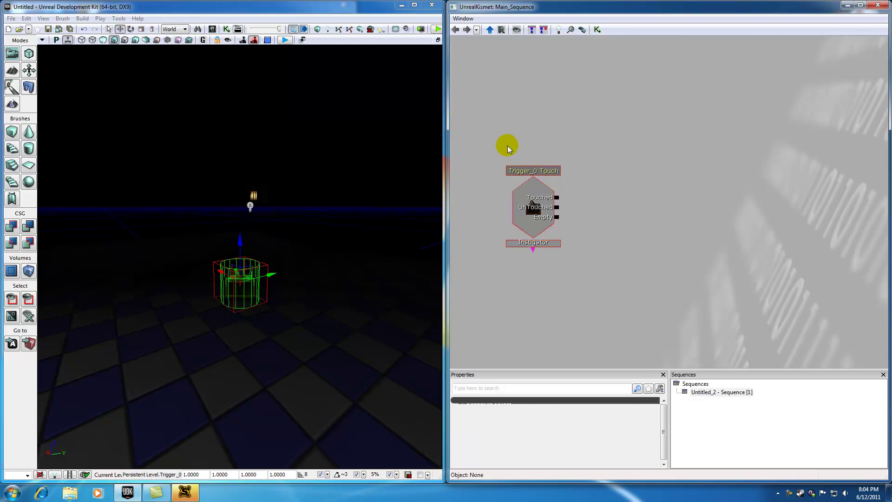
left_click_drag(486, 138, 577, 266, "ctrl+alt")
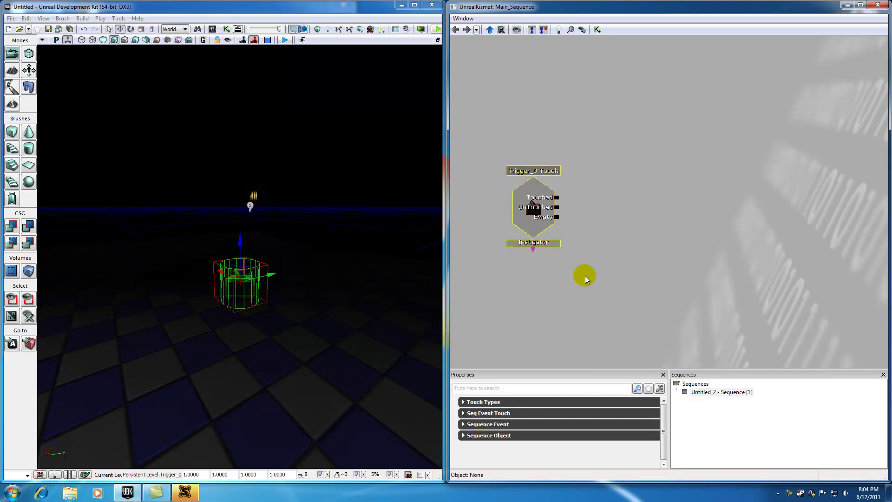
left_click(586, 223)
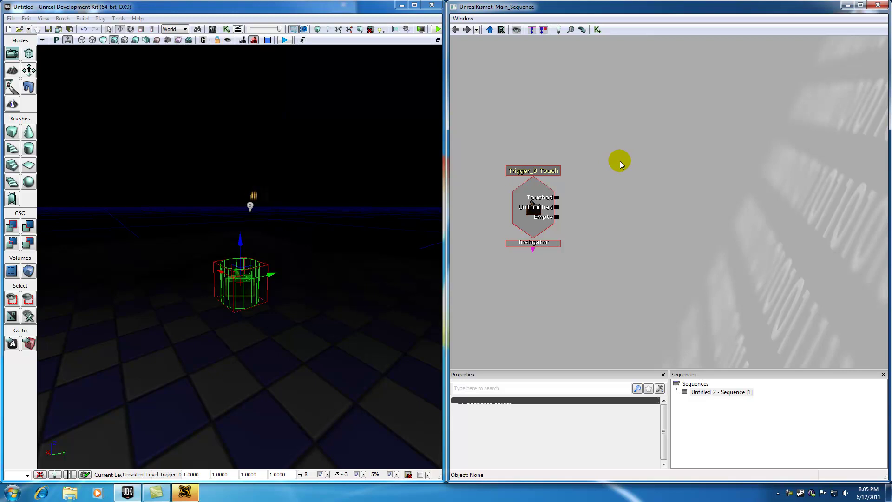
- Add a Toggle action near the Touch event and wire Touched to its Turn On input
right_click(633, 143)
mouse_move(650, 148)
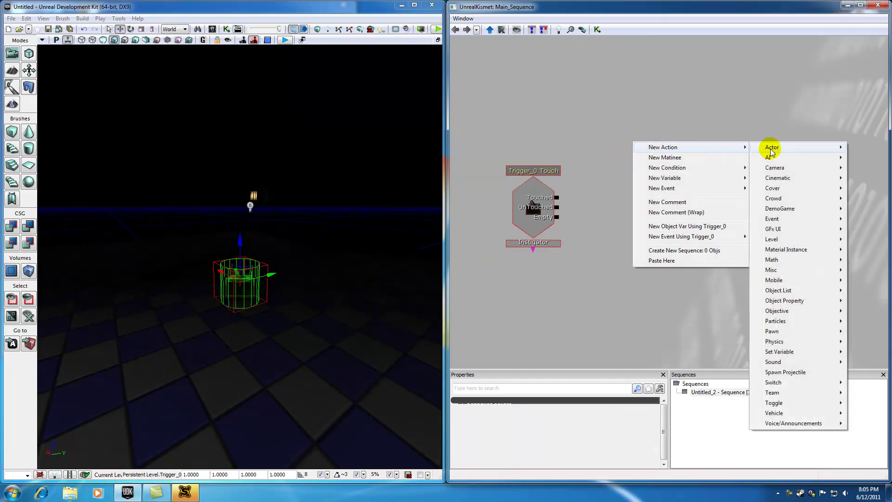
mouse_move(782, 332)
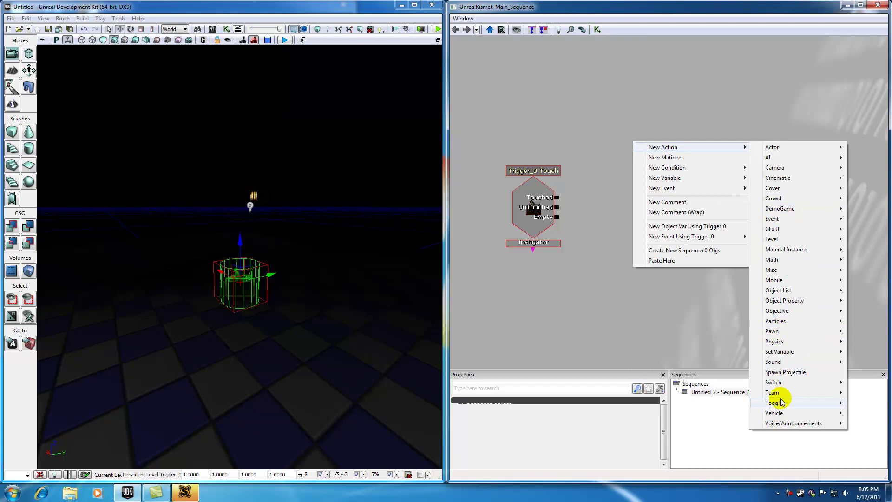
mouse_move(783, 404)
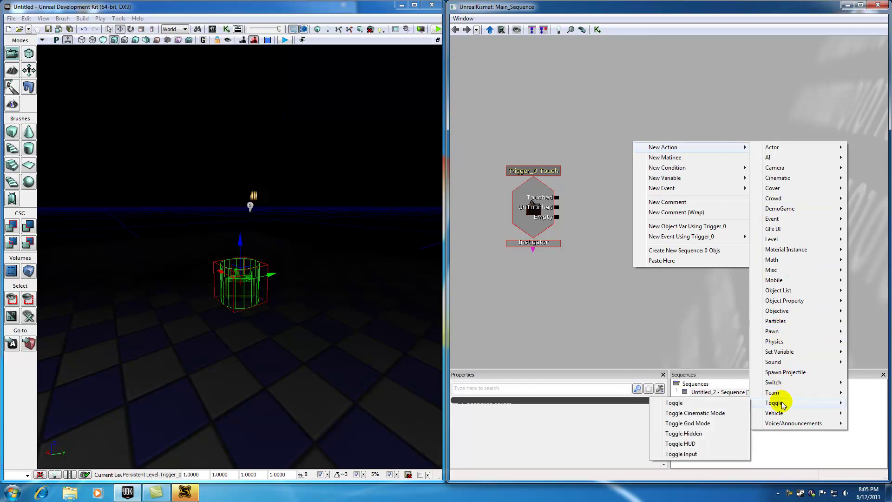
left_click(679, 404)
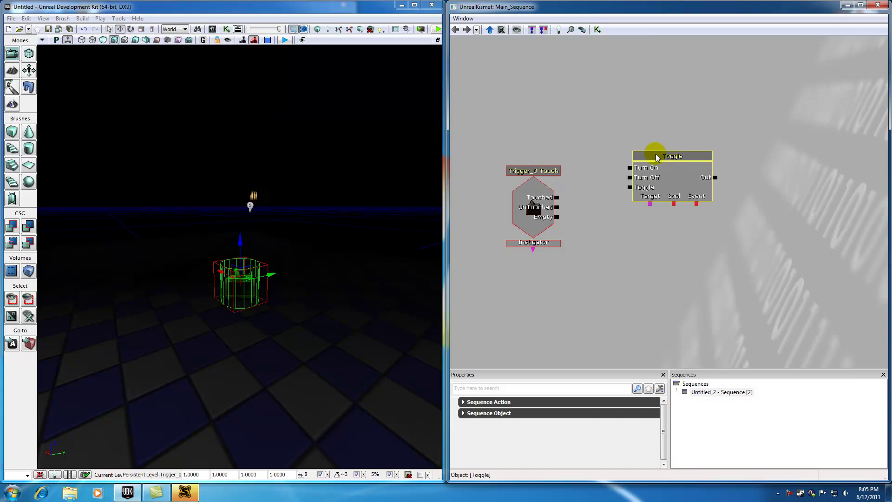
left_click_drag(655, 159, 641, 181)
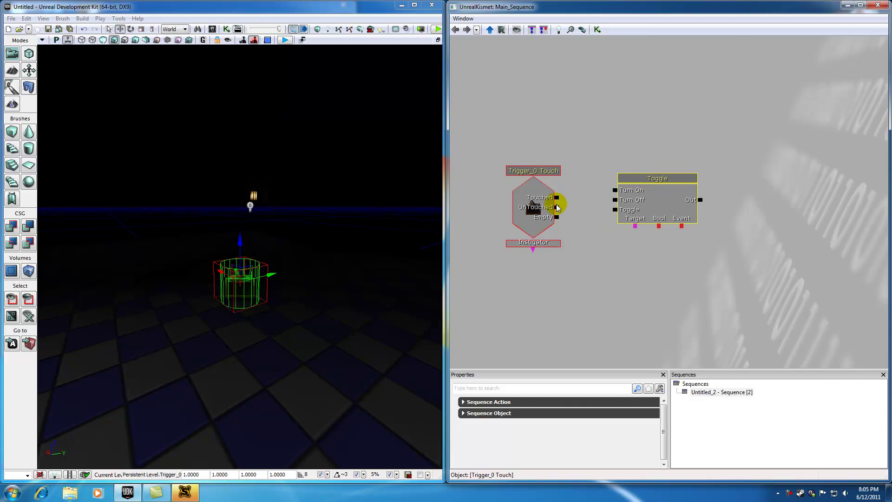
left_click_drag(558, 200, 618, 192)
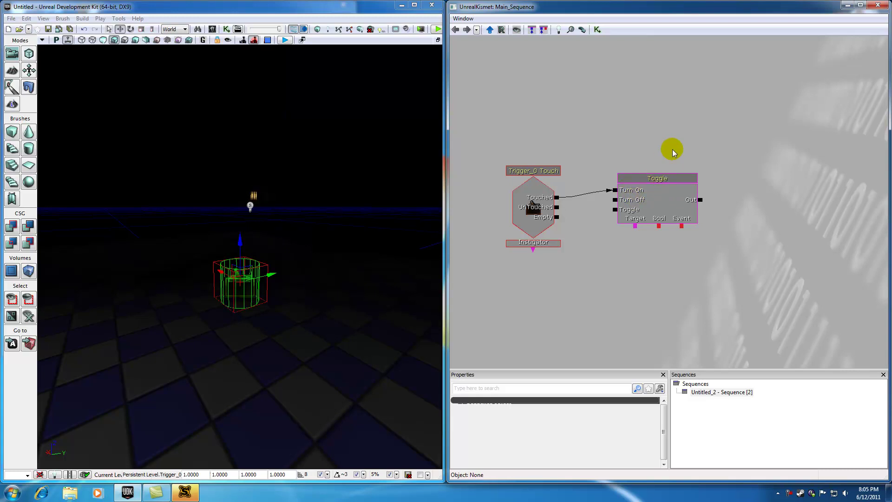
- Select the PointLightToggleable_0 light in the viewport, clearing the Toggle node selection in Kismet
left_click(251, 205)
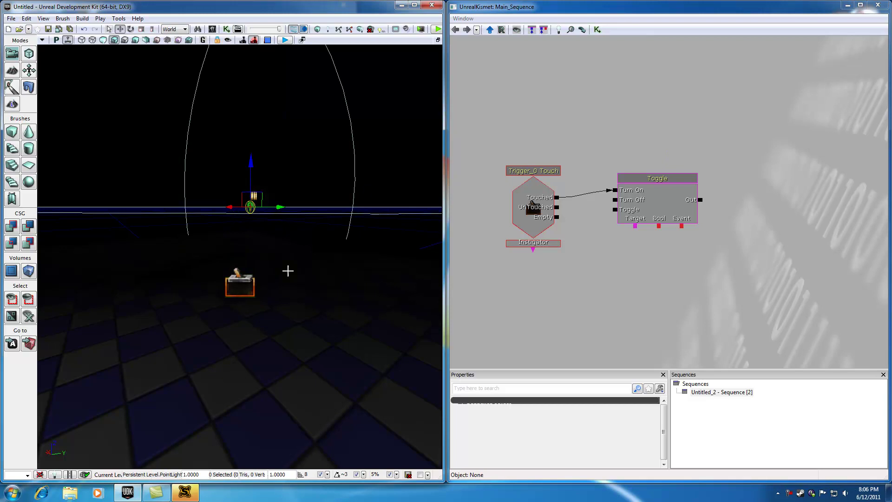
left_click(593, 133)
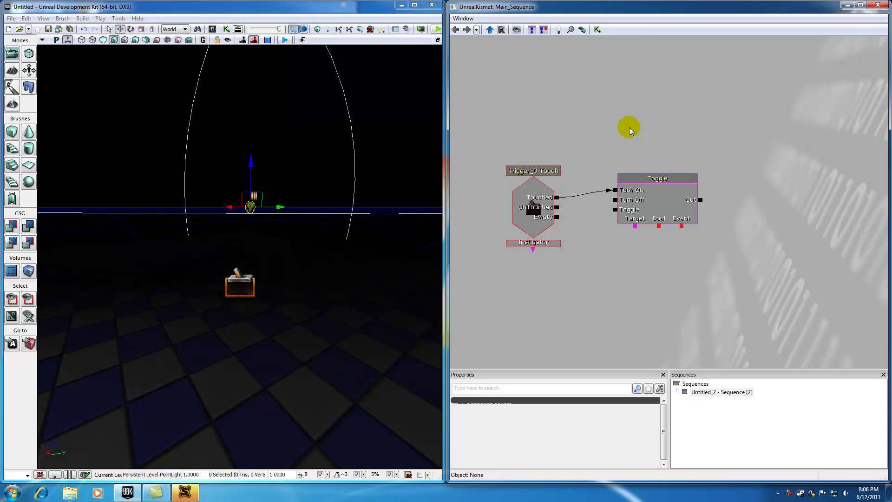
left_click(663, 179)
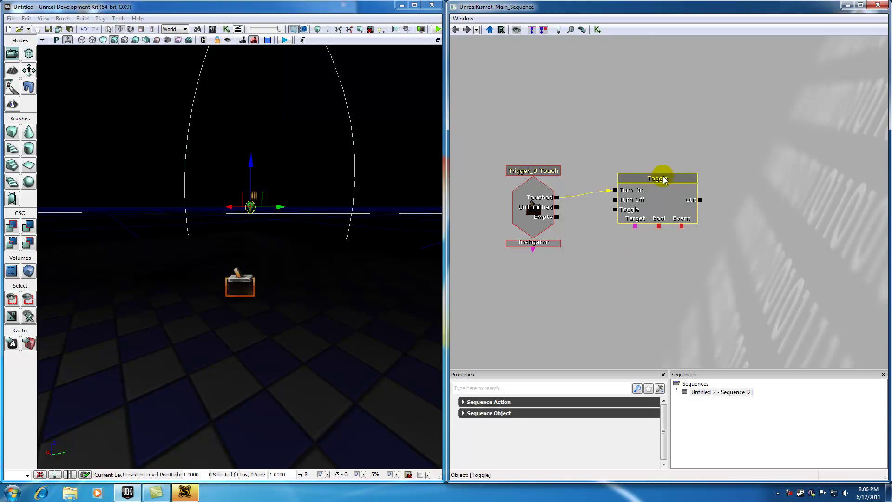
left_click(647, 242)
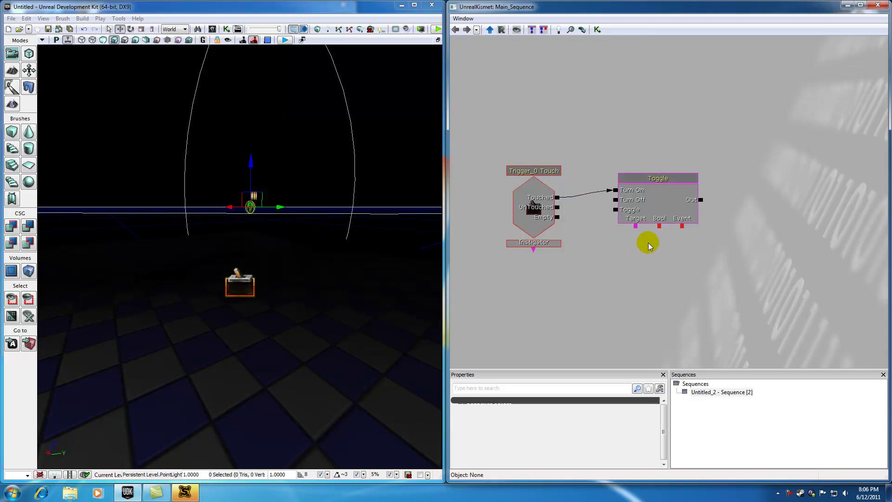
left_click(644, 184)
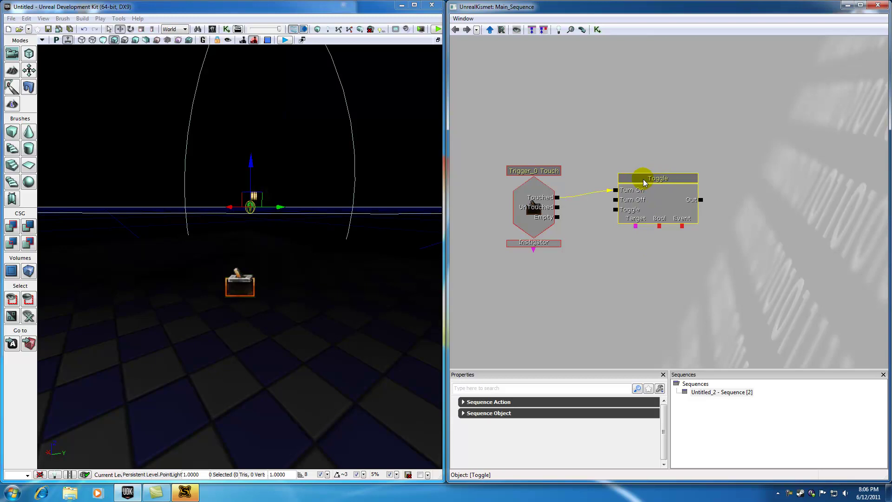
left_click(633, 250)
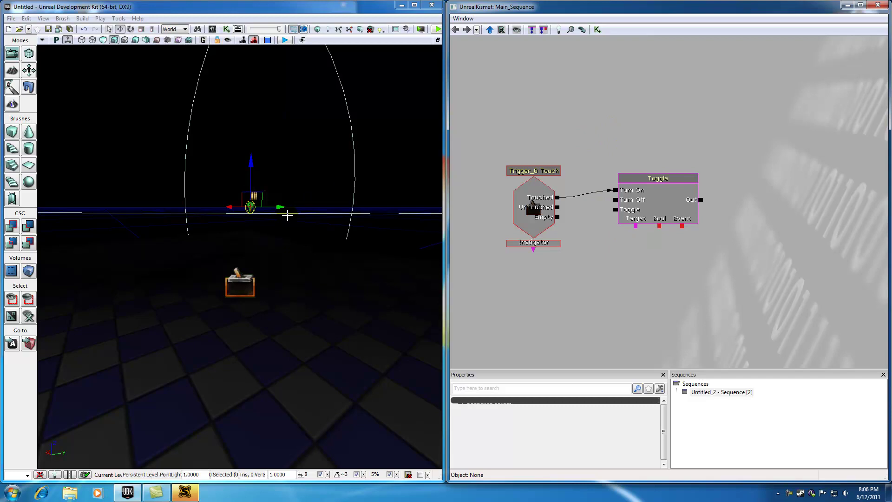
left_click(253, 208)
scroll(277, 218, "up", 5)
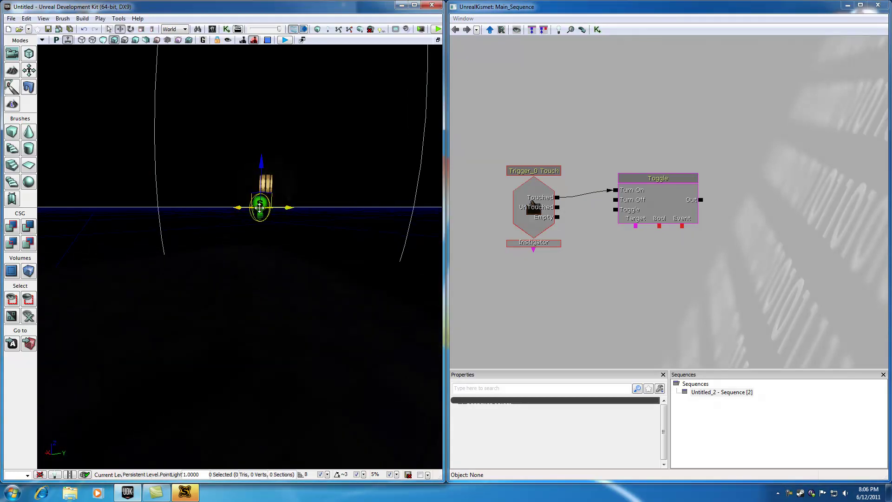
left_click(637, 185)
left_click(280, 197)
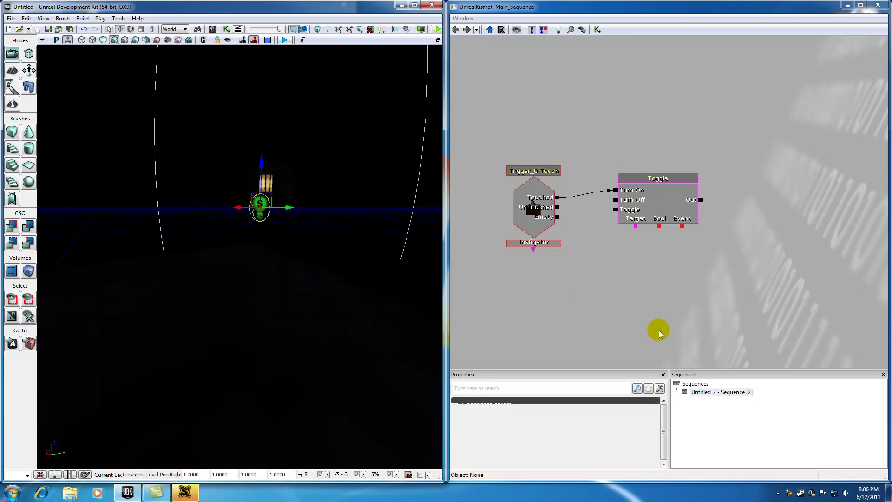
- Create a PointLightToggleable_0 object variable and move it just below the Toggle node
right_click(644, 262)
mouse_move(655, 262)
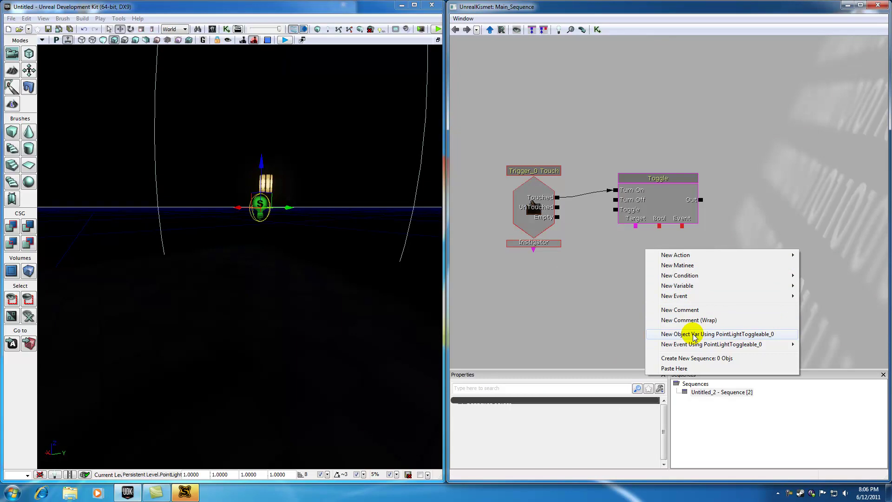
left_click(736, 335)
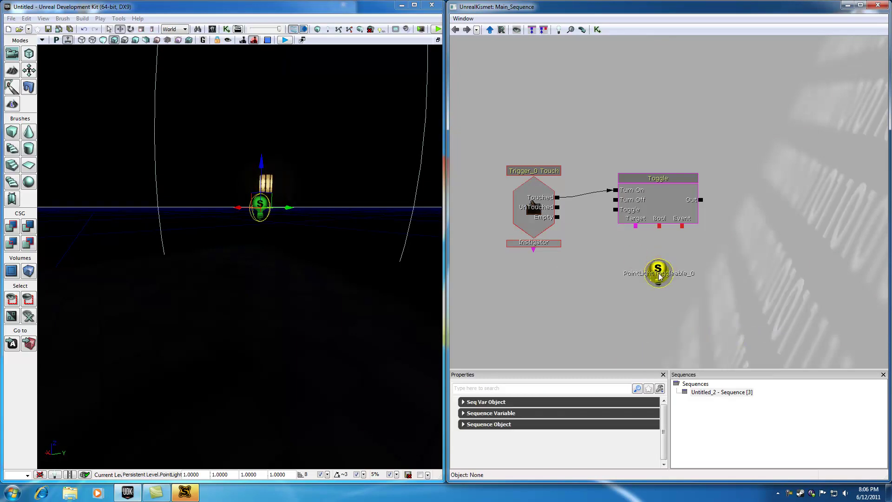
left_click(292, 167)
left_click(261, 203)
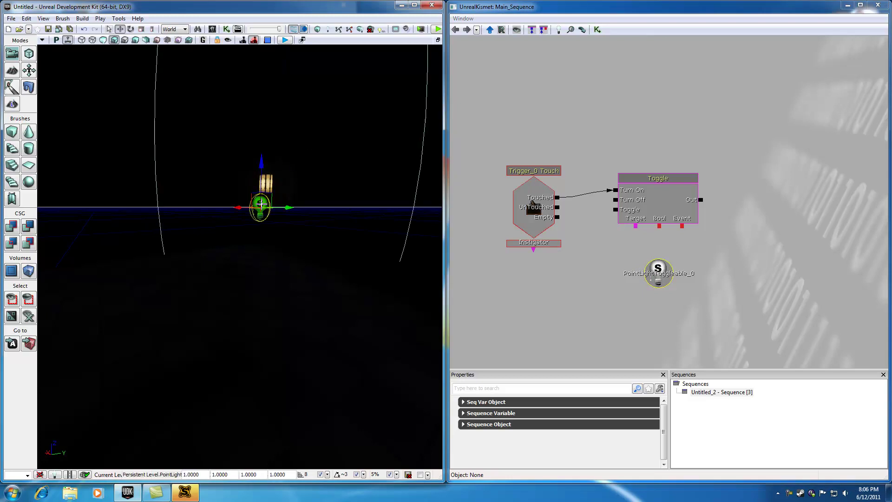
left_click(678, 253)
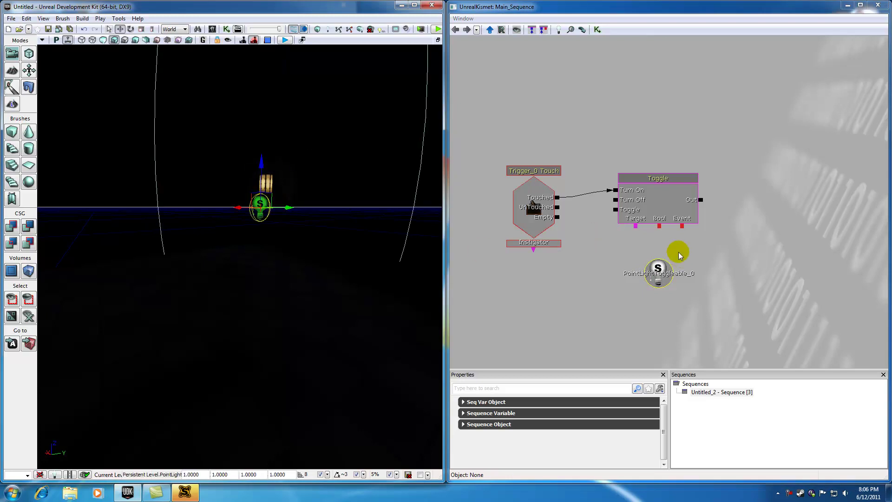
left_click(659, 268)
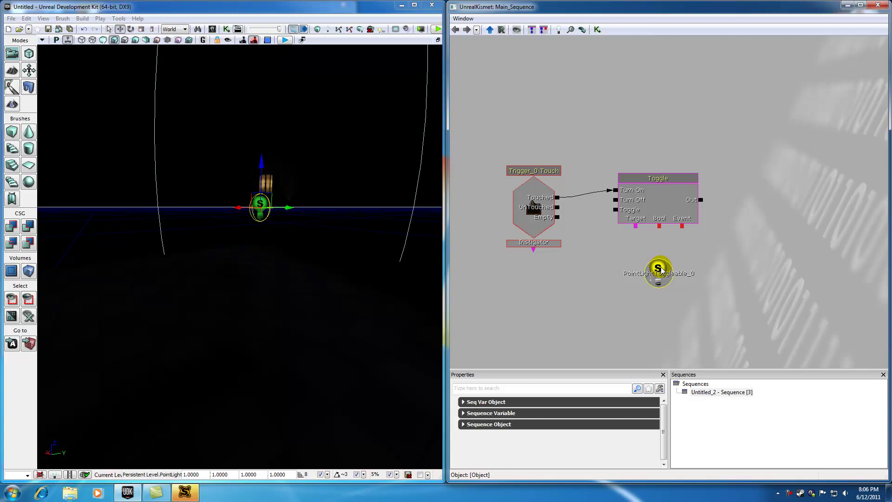
left_click_drag(661, 271, 636, 267)
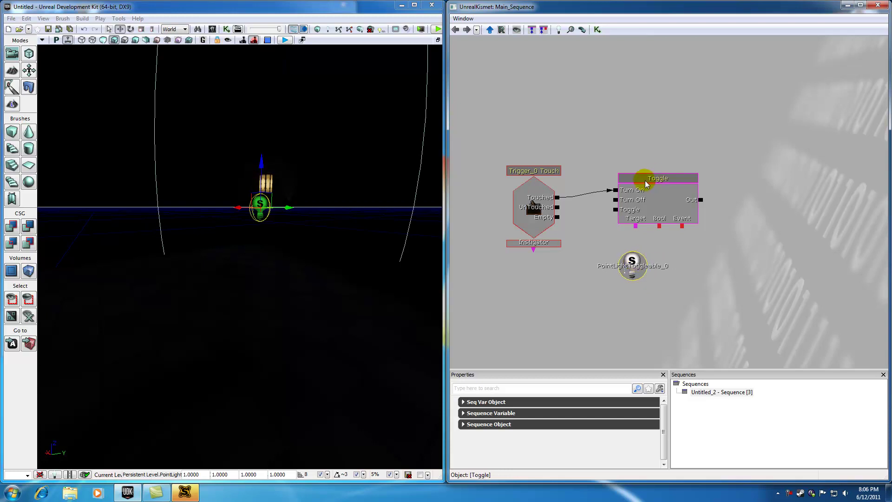
- Nudge the Toggle node up-left and break the Touched-to-Turn On link
left_click_drag(646, 184, 628, 169)
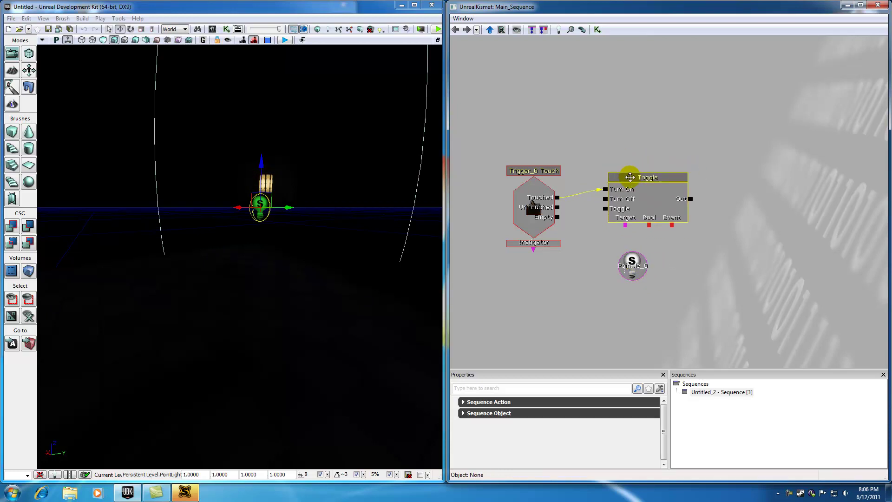
left_click(539, 195)
left_click(631, 177)
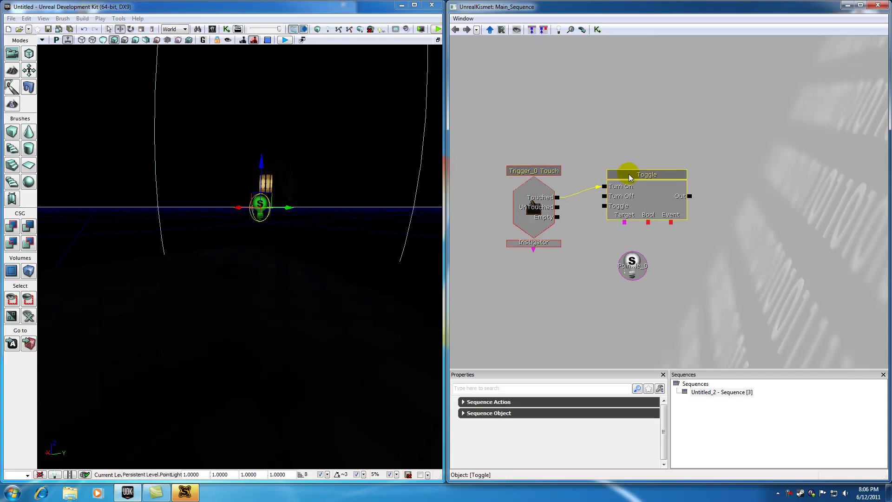
mouse_move(631, 177)
left_mouse_down()
mouse_move(641, 168)
mouse_move(620, 179)
mouse_move(618, 172)
mouse_move(623, 180)
left_mouse_up()
left_click(558, 199)
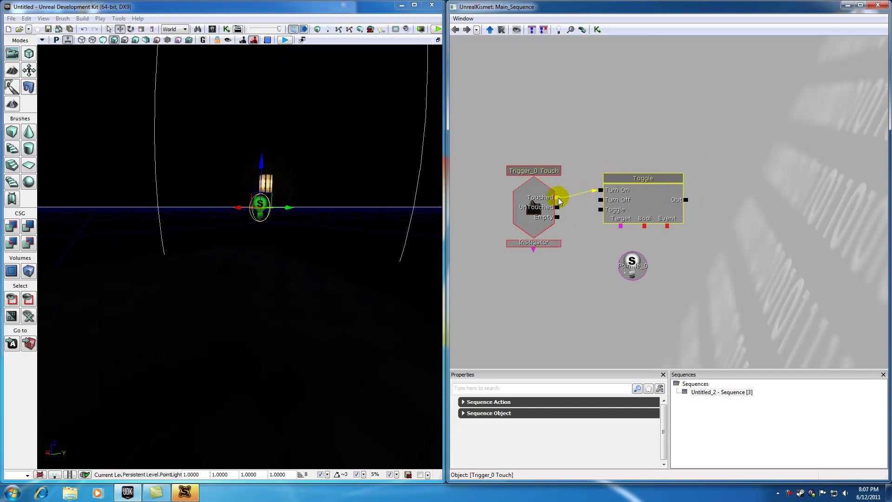
left_click(558, 200, "alt")
left_click(564, 200)
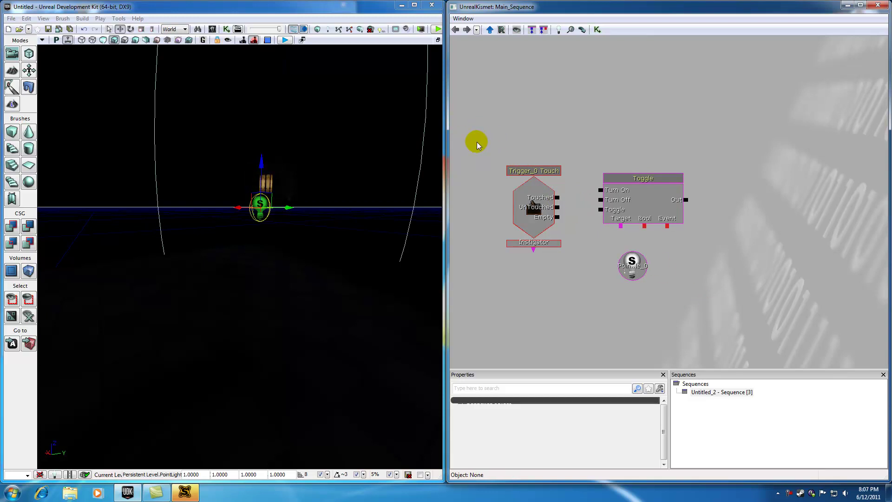
- Box-select the Touch, Toggle and light variable nodes and move them up together
left_click_drag(474, 125, 751, 325, "ctrl+alt")
mouse_move(626, 176)
left_mouse_down()
mouse_move(631, 160)
mouse_move(623, 171)
left_mouse_up()
left_click(603, 143)
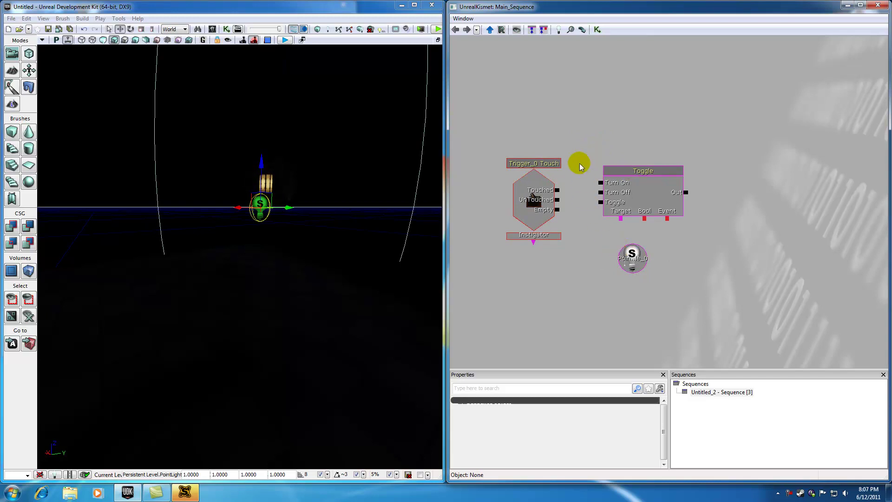
left_click(542, 186)
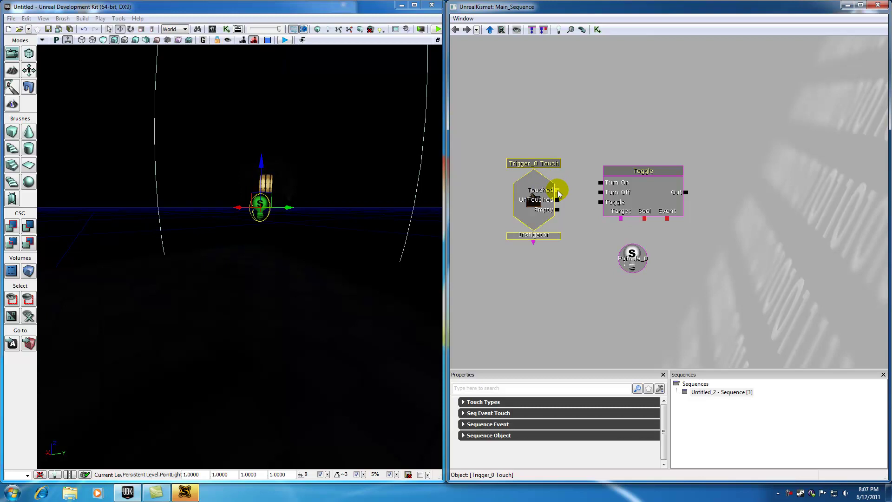
- Wire Trigger_0's Touched output to the Toggle's Turn On input
left_click_drag(557, 191, 600, 185)
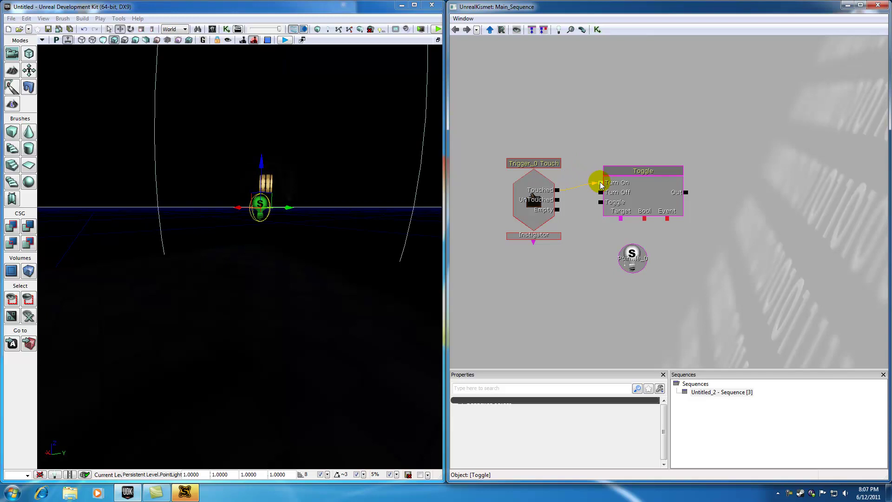
left_click(536, 185)
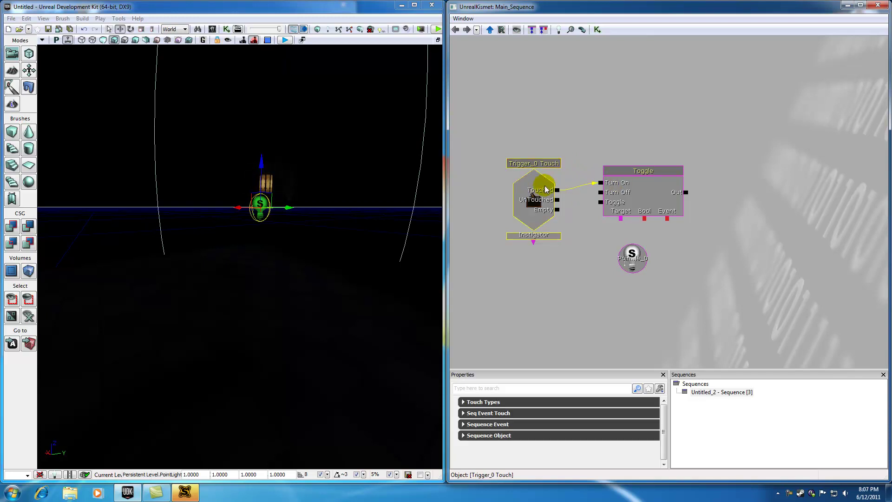
left_click(627, 174)
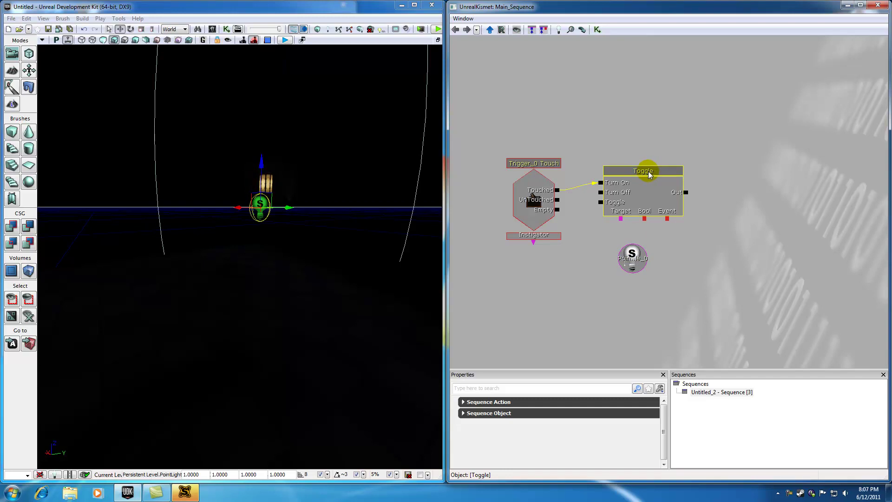
- Connect the Toggle's Target to the PointLightToggleable_0 variable and close Kismet
left_click(632, 256)
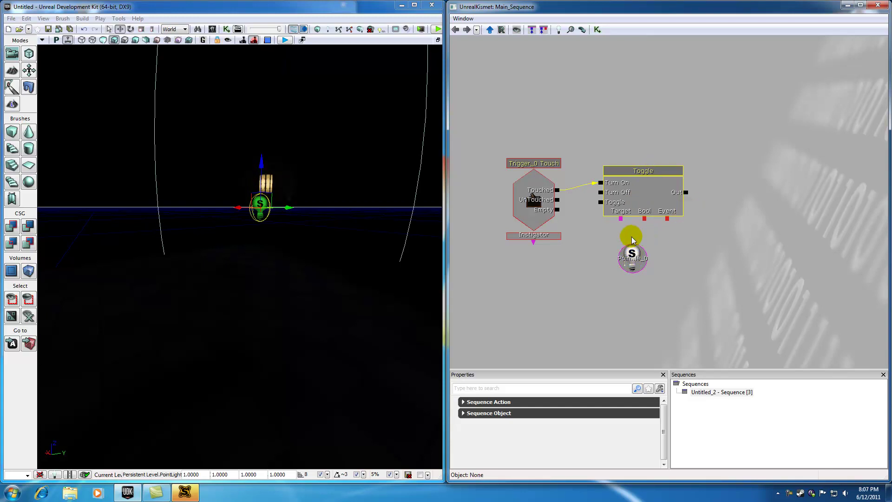
left_click(631, 252)
left_click(623, 213)
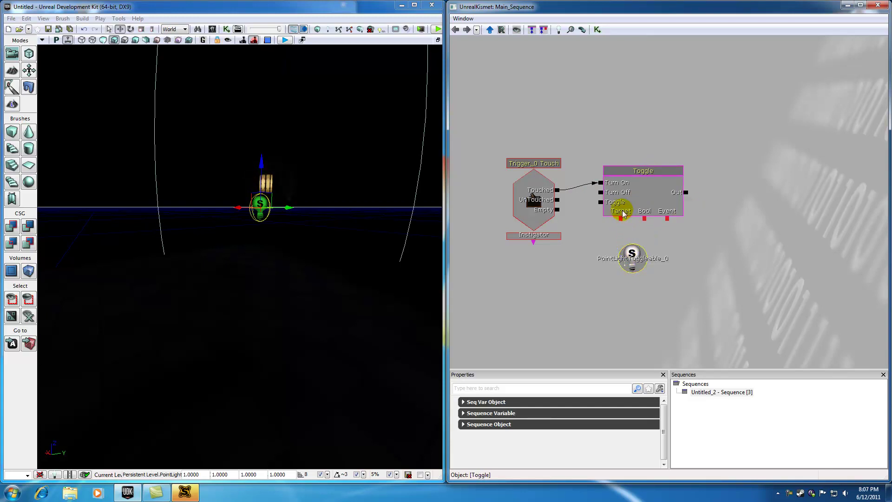
left_click(624, 214)
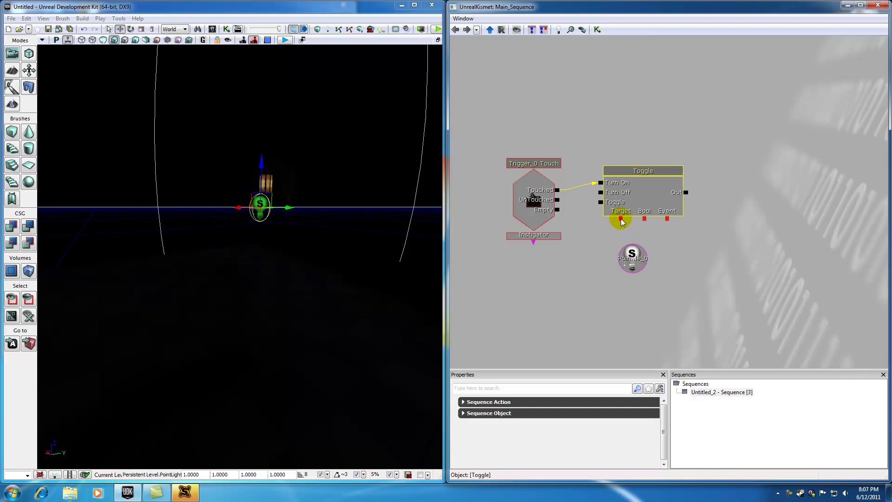
left_click_drag(622, 221, 633, 257)
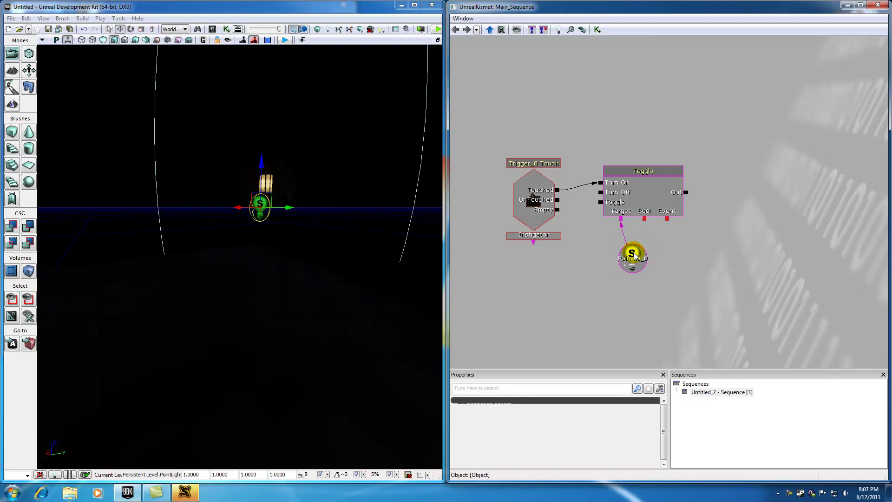
left_click(878, 5)
- Maximize the editor and start a Play from Here preview on the floor
double_click(369, 6)
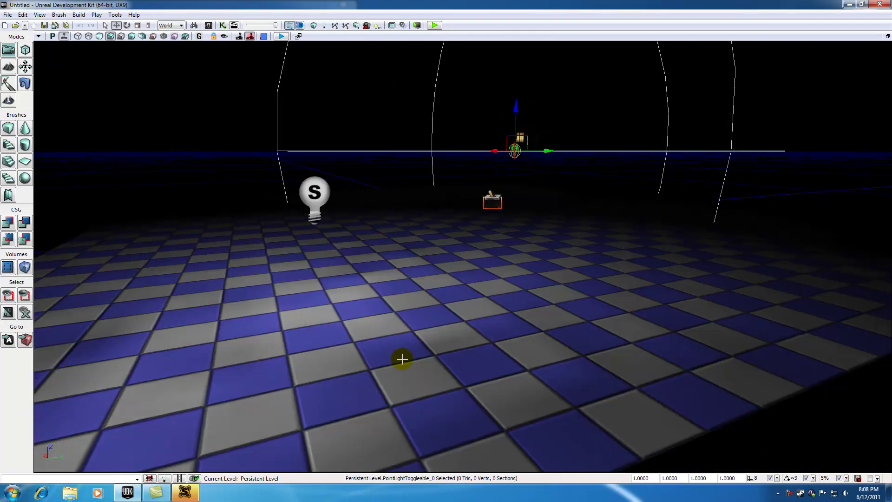
right_click(422, 379)
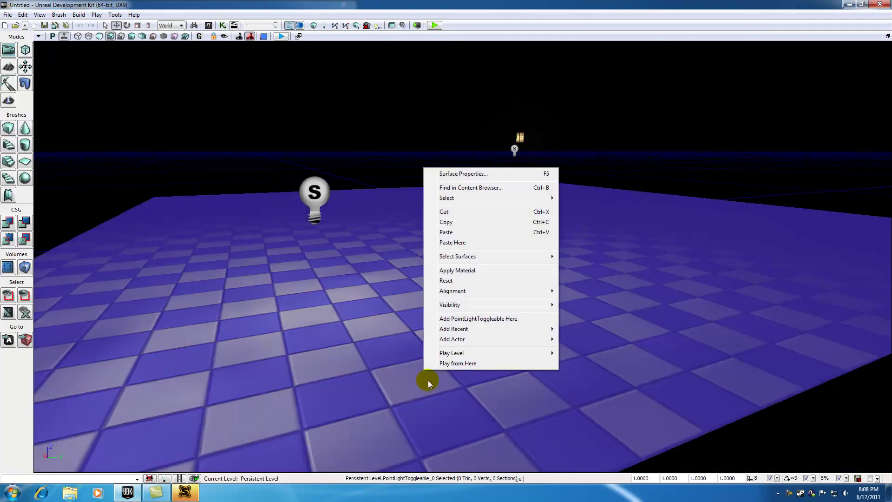
left_click(455, 364)
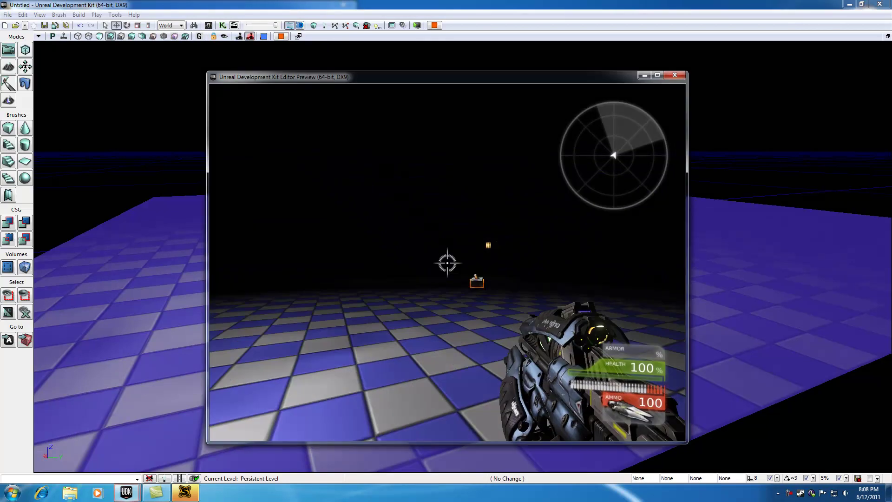
- Walk forward past the switch box toward the lantern, then end the preview with Esc
key("w")
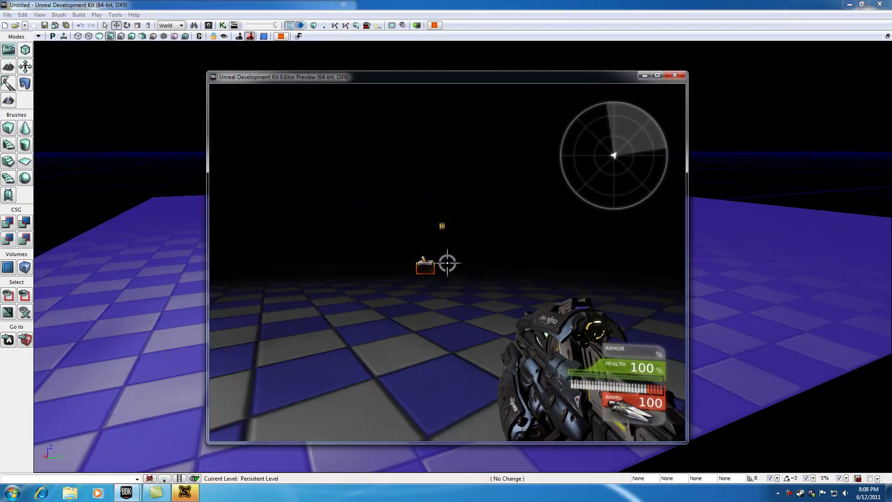
key("w")
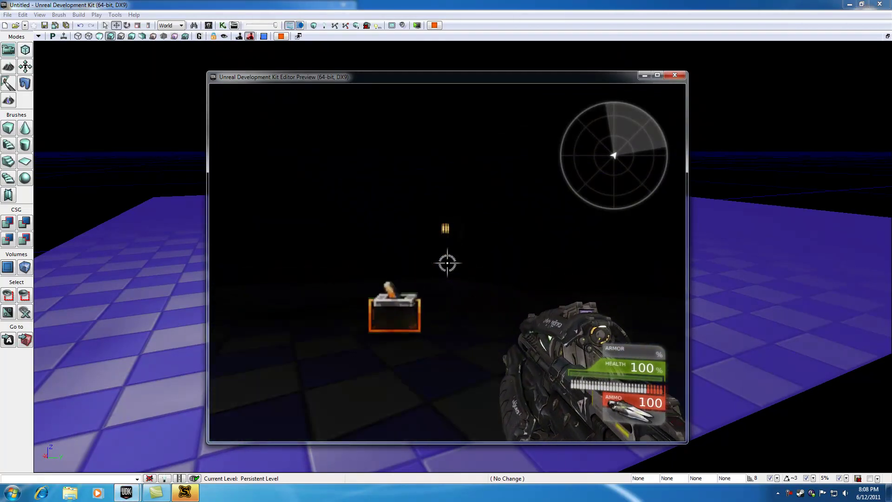
key("w")
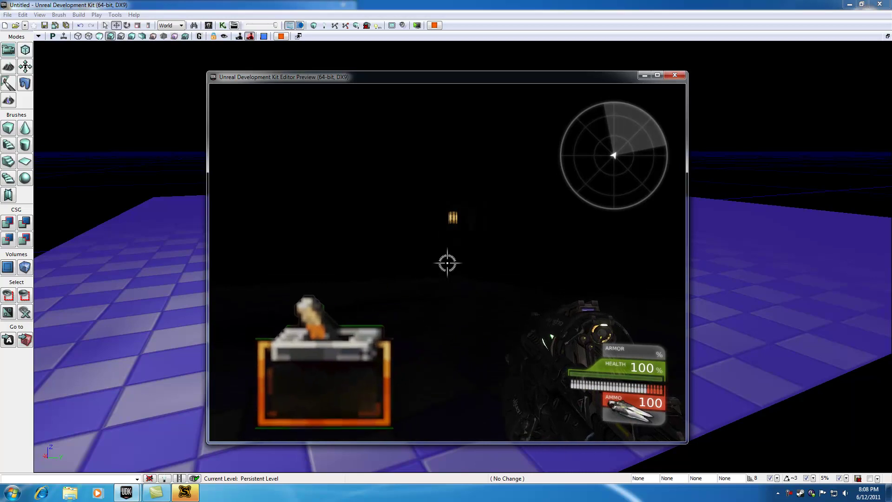
key("w")
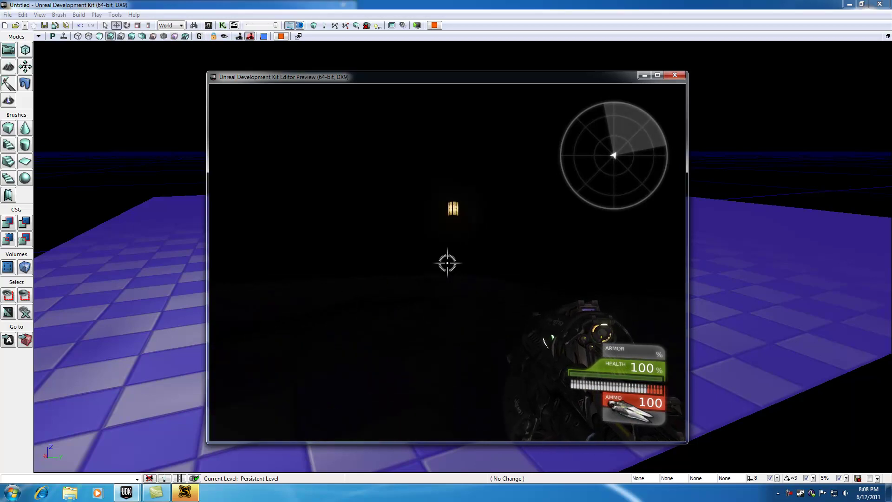
key("w")
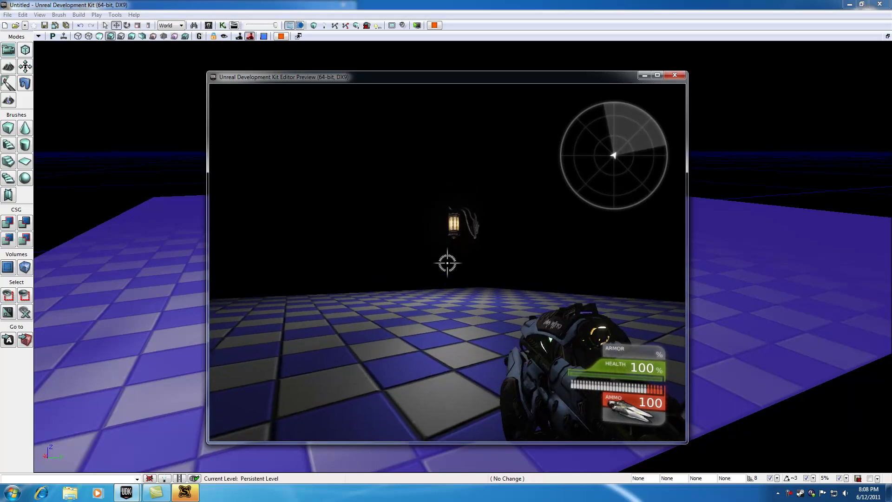
key("Escape")
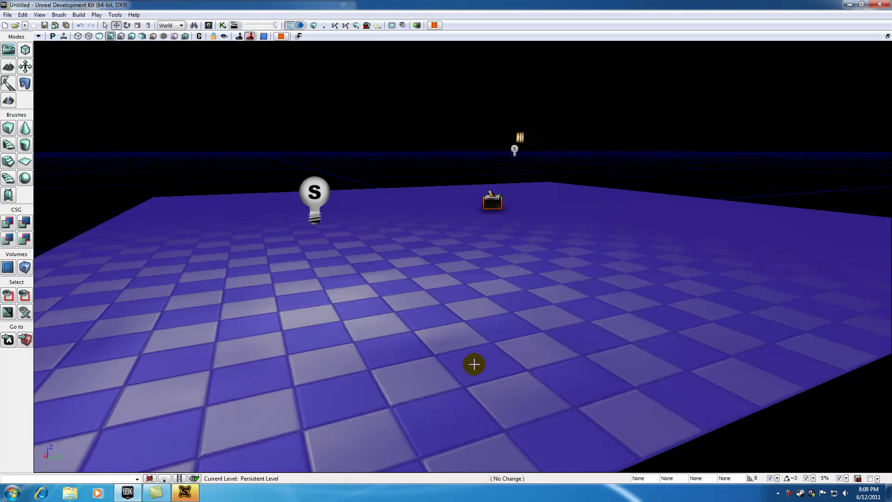
- Reopen Kismet beside the smaller editor window and select the Touch and Toggle nodes
left_click(223, 25)
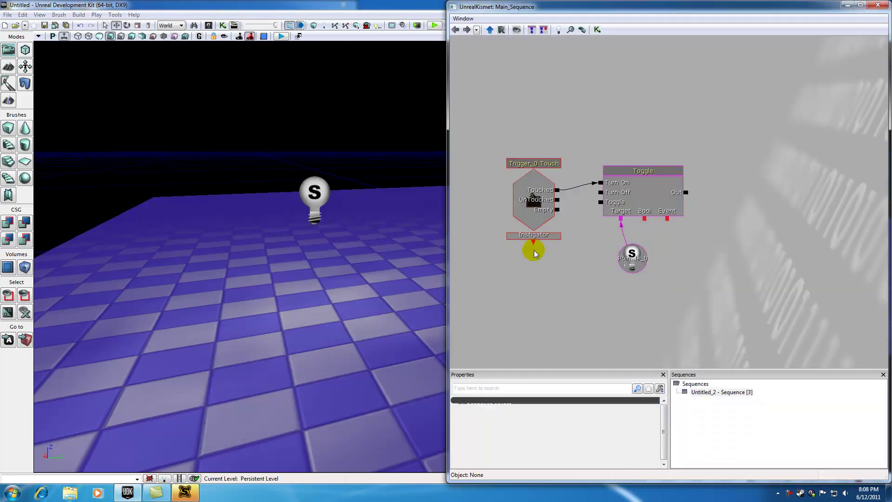
left_click(462, 100)
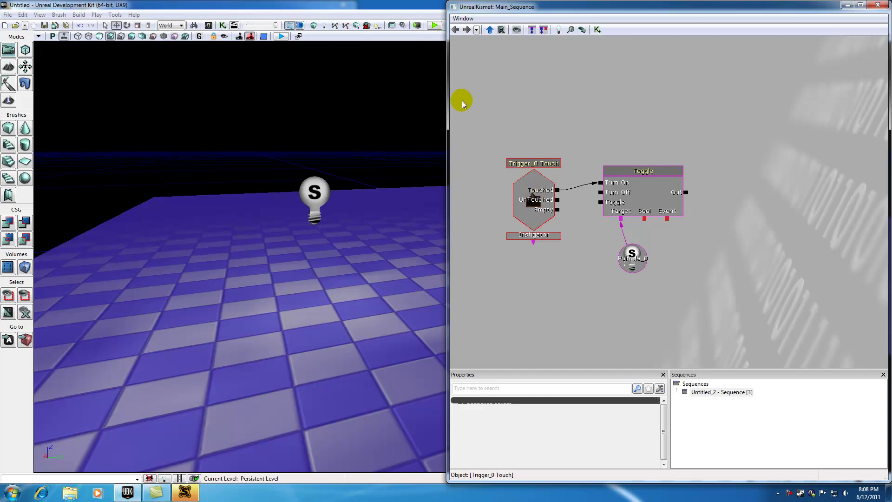
double_click(377, 5)
left_click(538, 209)
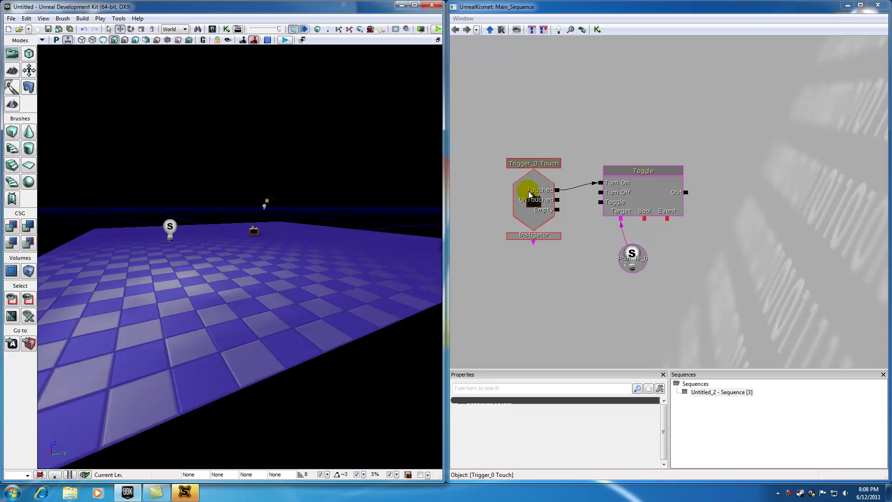
left_click(636, 172)
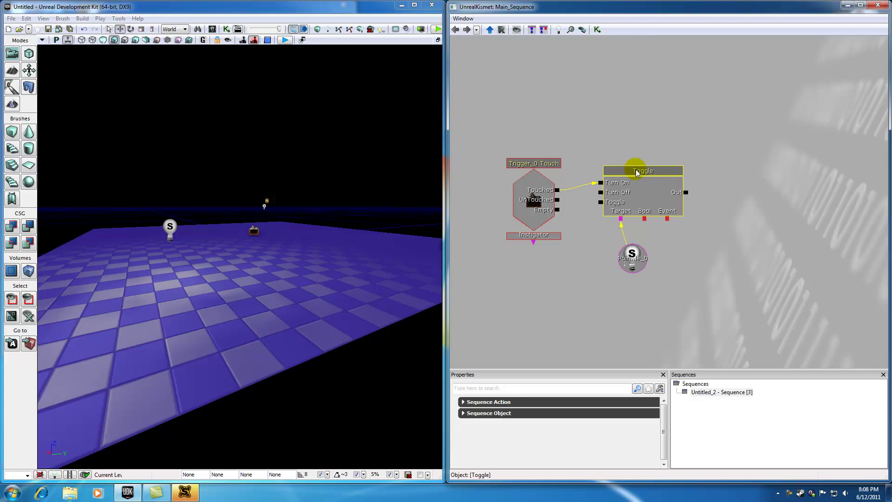
- Link the PointLightToggleable_0 variable to Toggle's Target and inspect all three nodes
left_click_drag(622, 232, 623, 221)
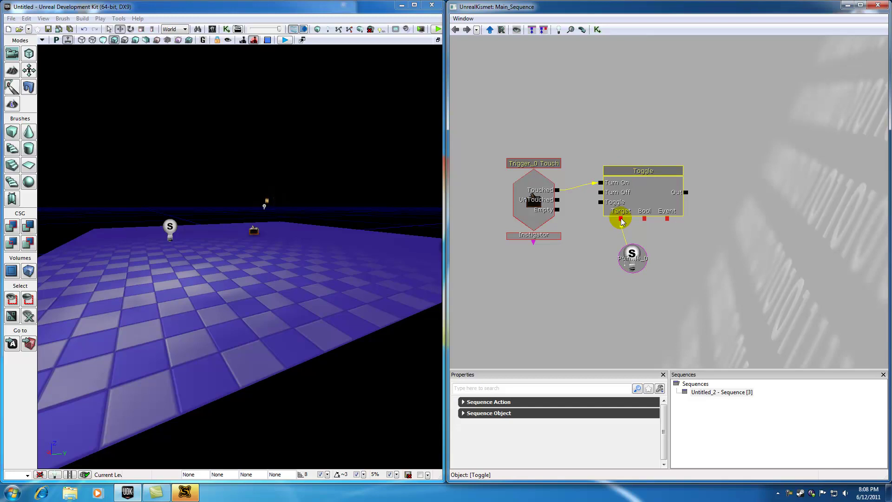
left_click(632, 255)
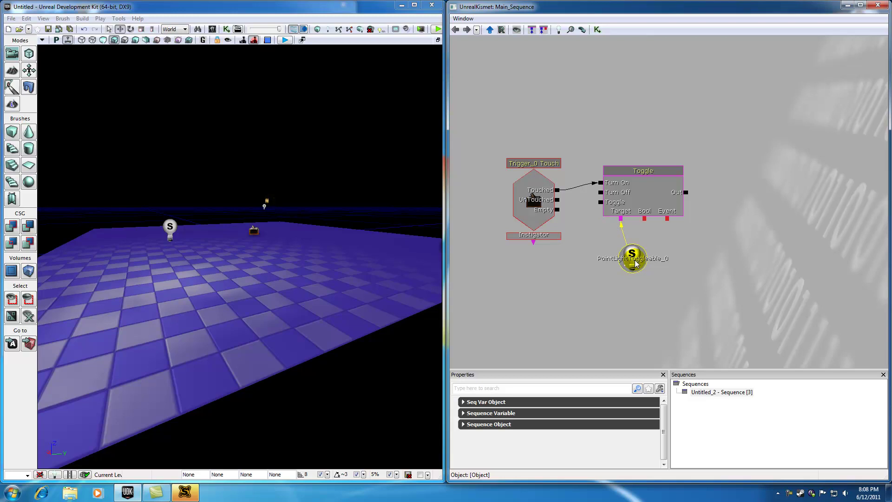
left_click(514, 163)
left_click(611, 171)
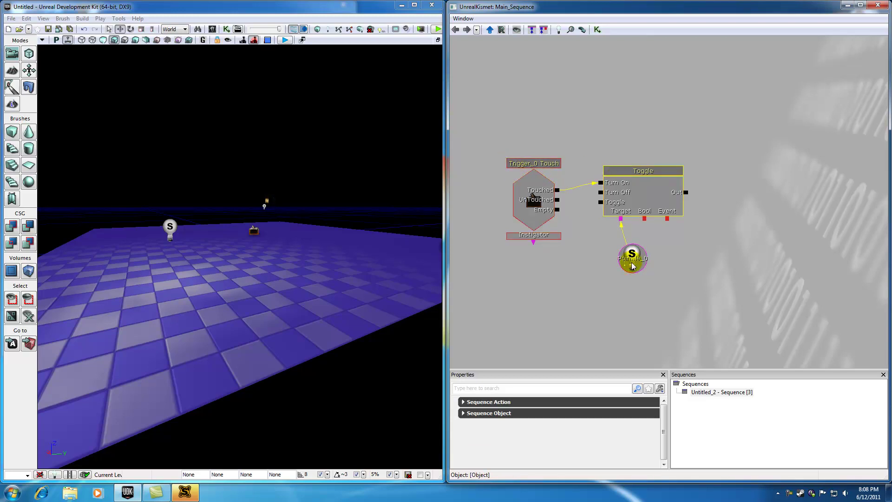
left_click(633, 267)
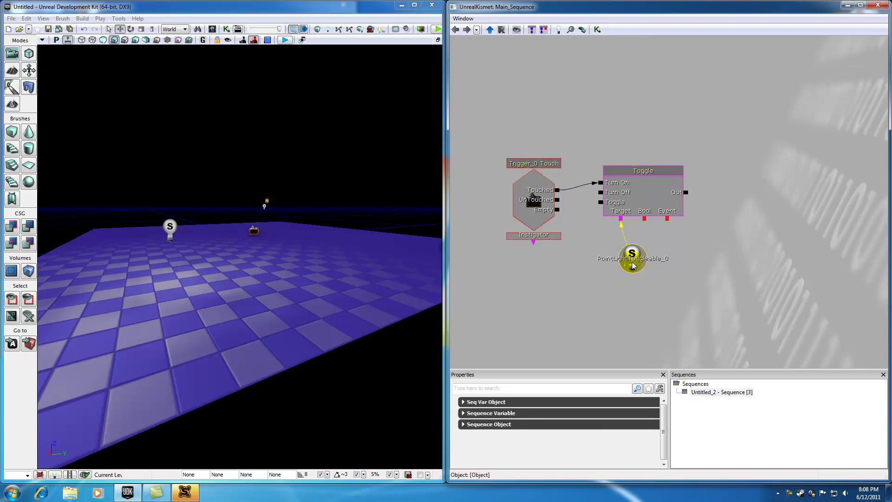
left_click(528, 163)
left_click(620, 170)
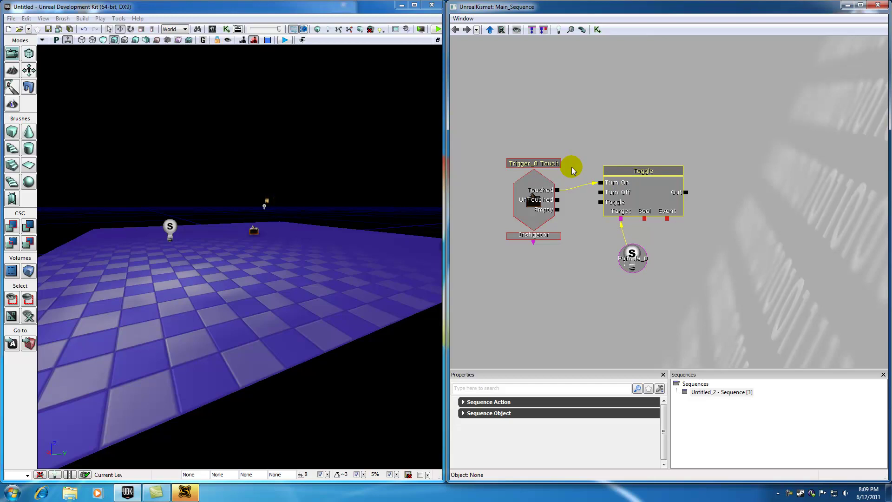
- Close Kismet, shift the editor window right, and briefly start then stop a Play from Here preview
left_click(878, 5)
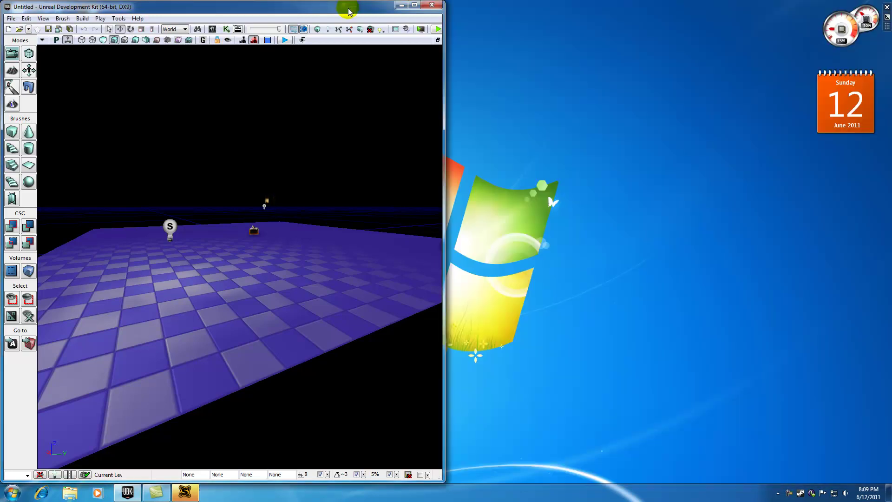
left_click_drag(349, 11, 461, 3)
right_click(381, 376)
left_click(399, 358)
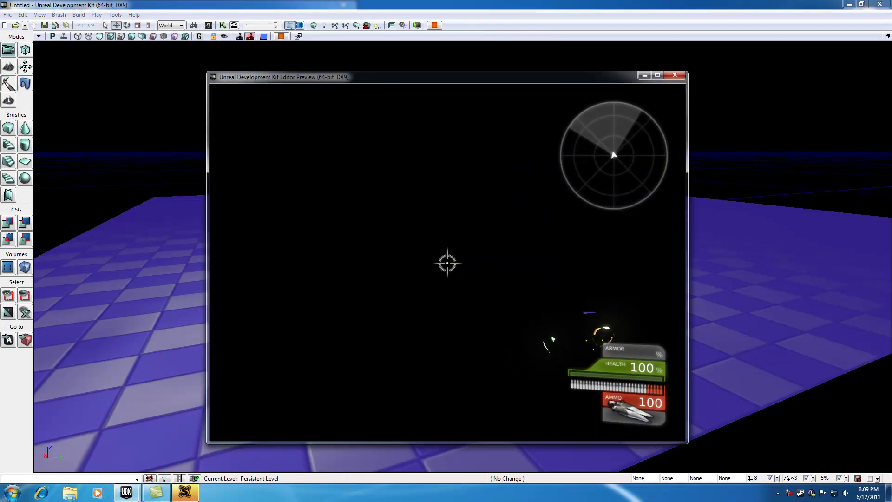
key("Escape")
- Restart the preview, step on and off the trigger switch to light the lantern, then exit
right_click(417, 353)
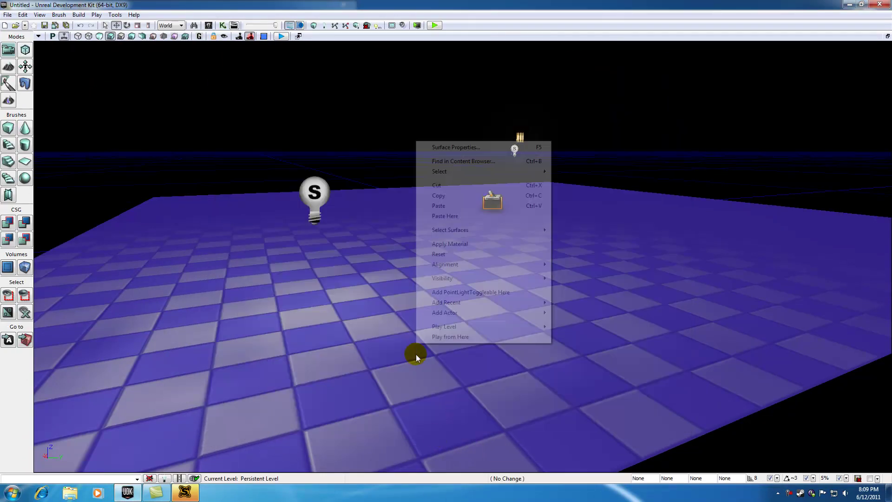
left_click(444, 337)
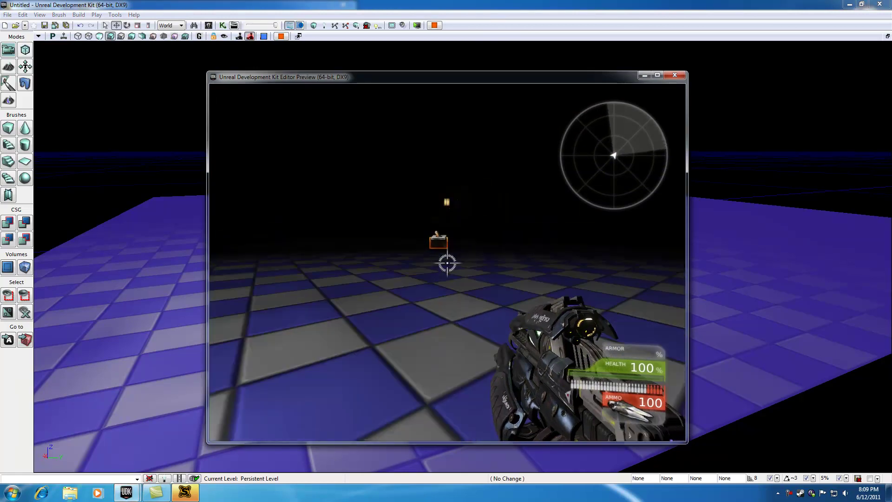
key("w")
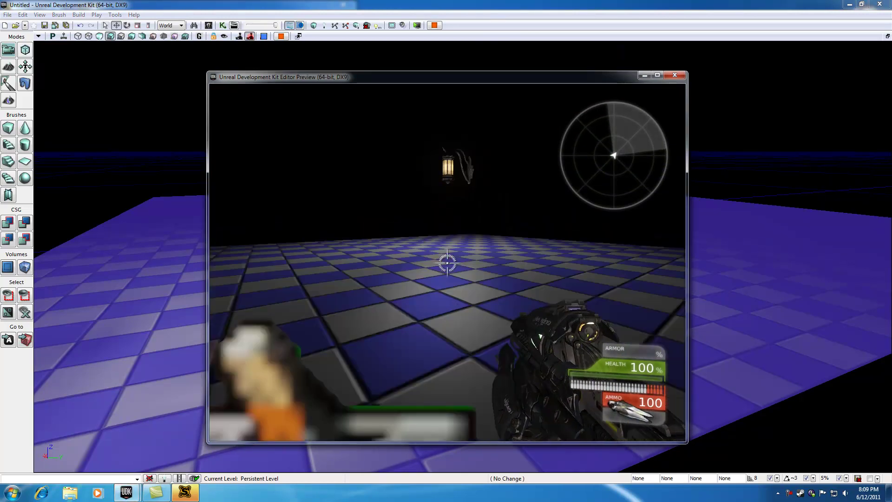
key("s")
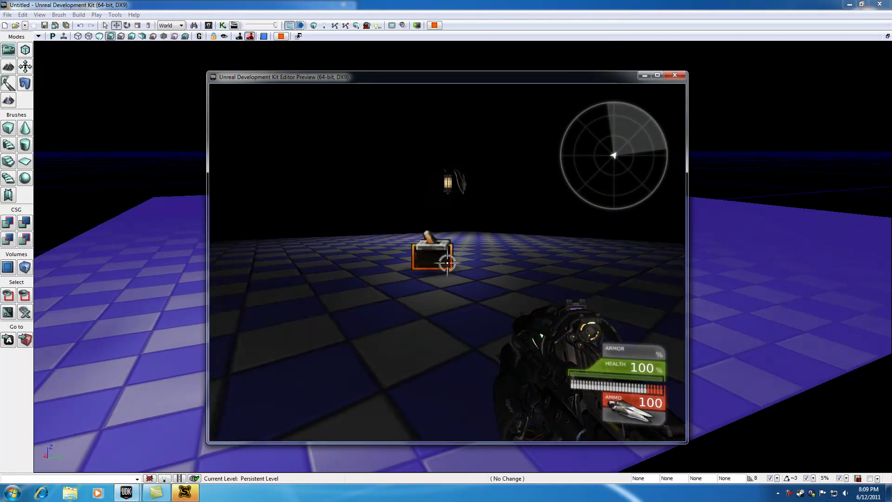
key("w")
key("w")
key("s")
key("w")
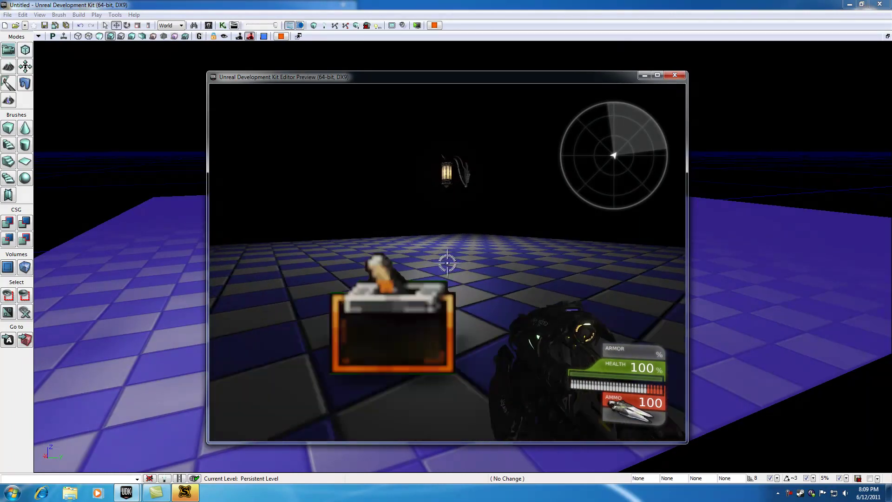
key("s")
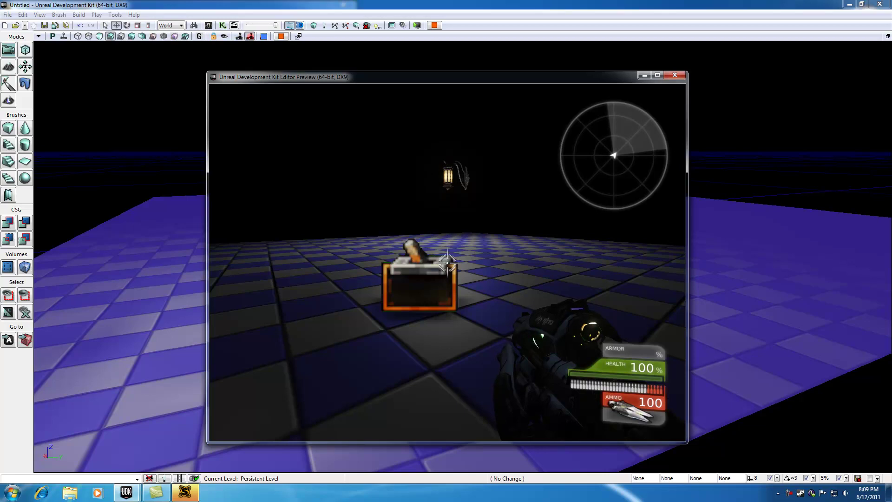
key("Escape")
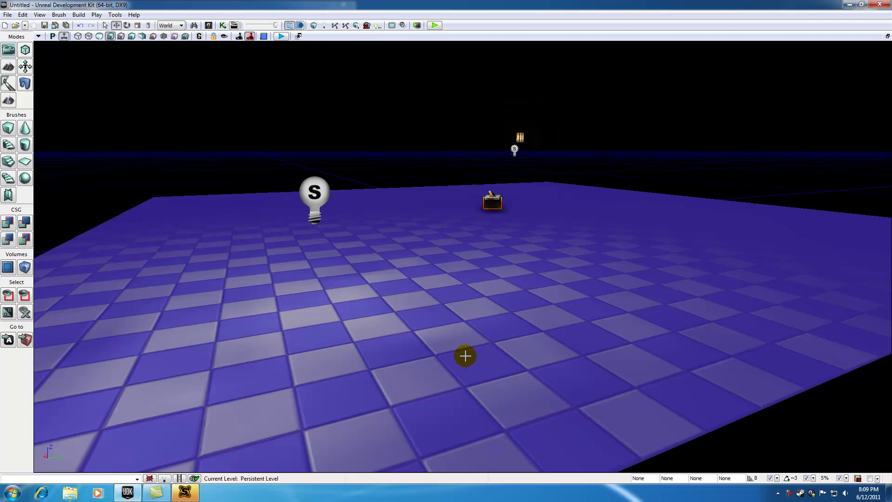
- Switch the viewport to Lit mode to see the lantern's light falloff on the checkered floor
key("alt+4")
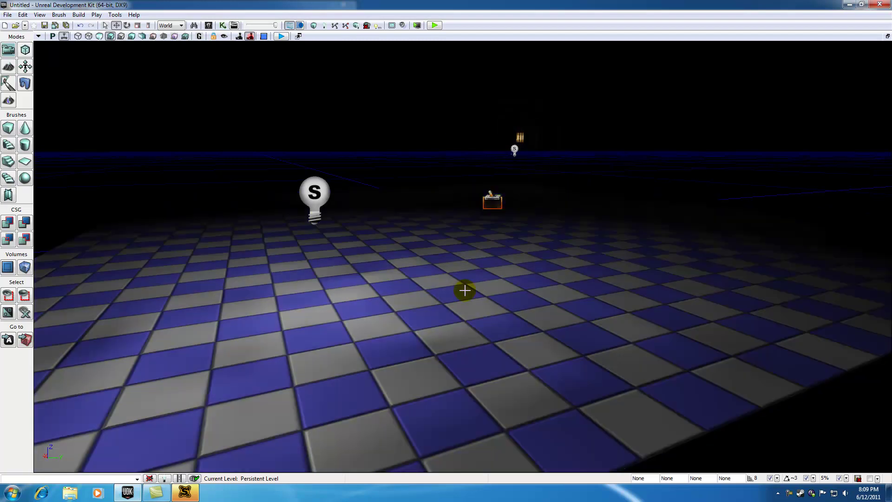
right_click(791, 495)
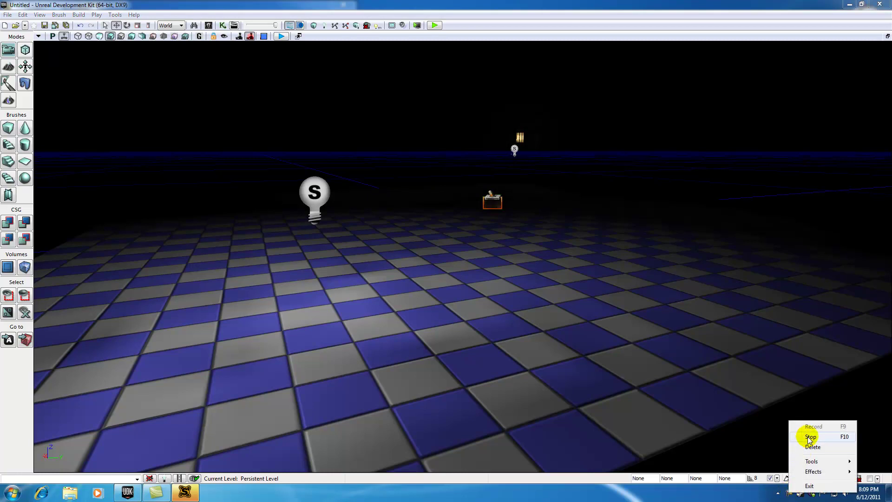